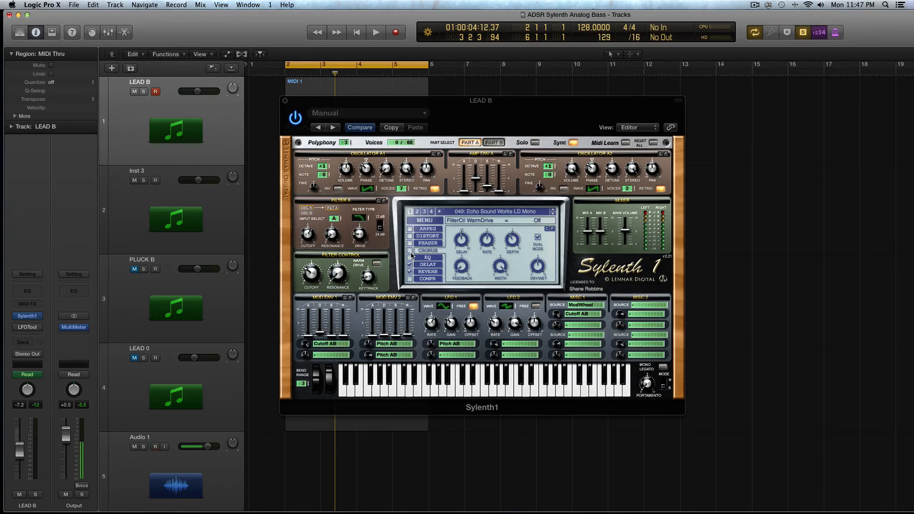
Turn on the Chorus effect in the LEAD B synth and audition the MIDI 1 region with it.
{"action": "left_click", "coordinate": [410, 251]}
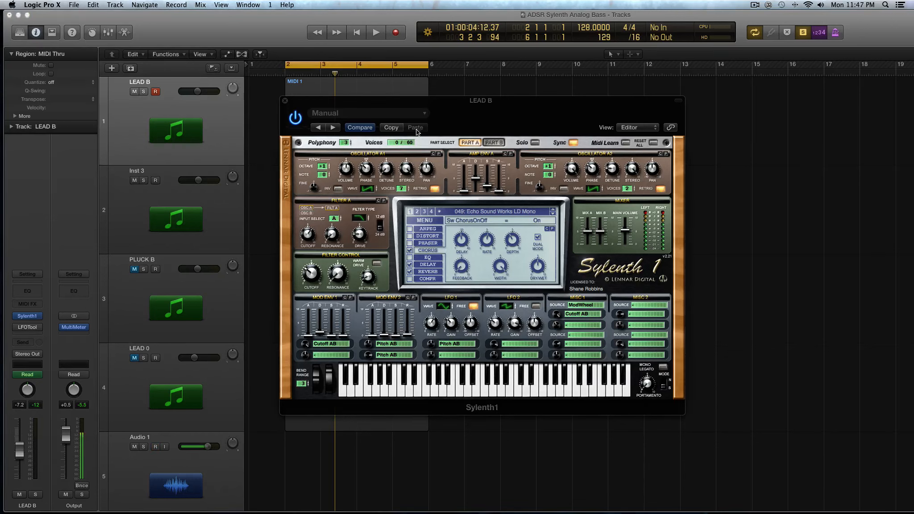
{"action": "left_click", "coordinate": [305, 87]}
{"action": "key", "text": "space"}
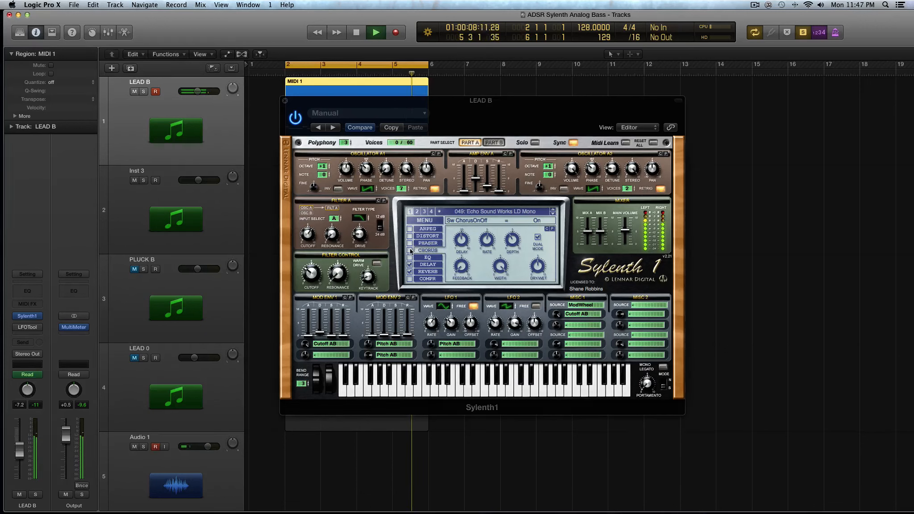
{"action": "key", "text": "space"}
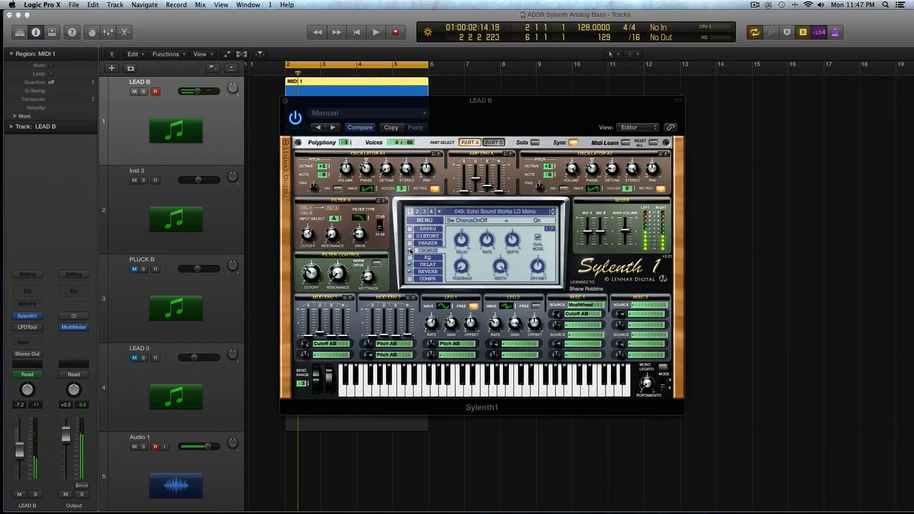
{"action": "left_click", "coordinate": [409, 251]}
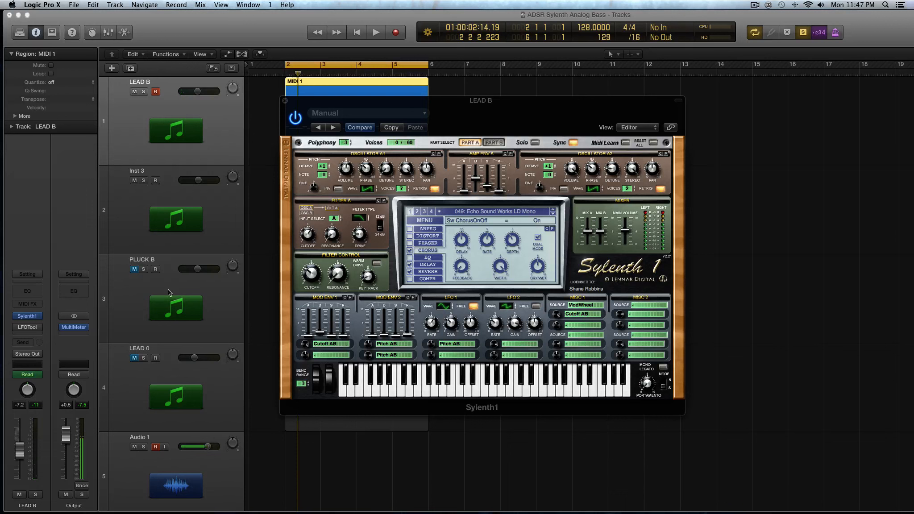
Compare the stereo image with Chorus off and on during playback, using the Goniometer in the output channel's MultiMeter.
{"action": "left_click", "coordinate": [75, 327]}
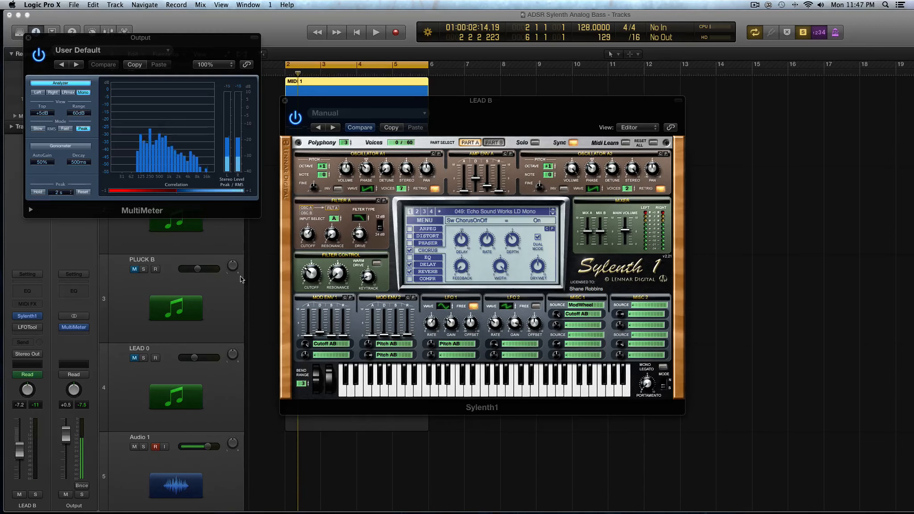
{"action": "left_click", "coordinate": [68, 148]}
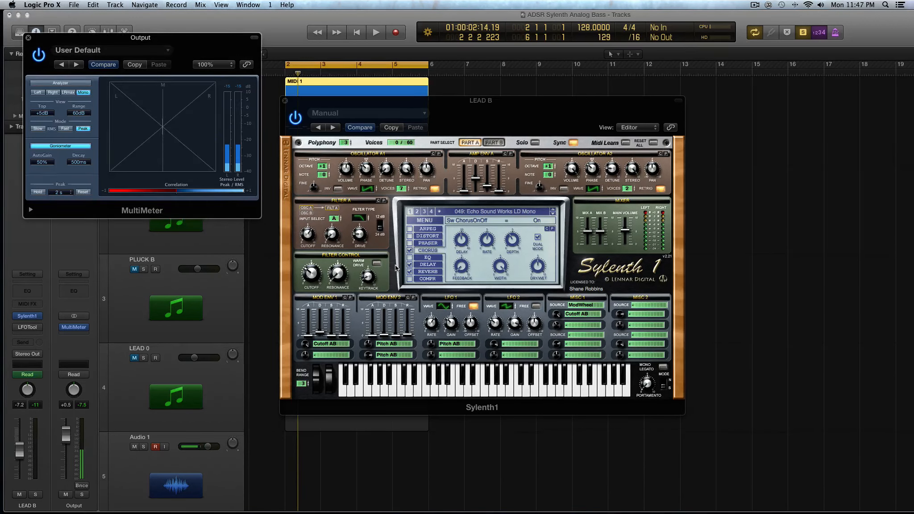
{"action": "key", "text": "space"}
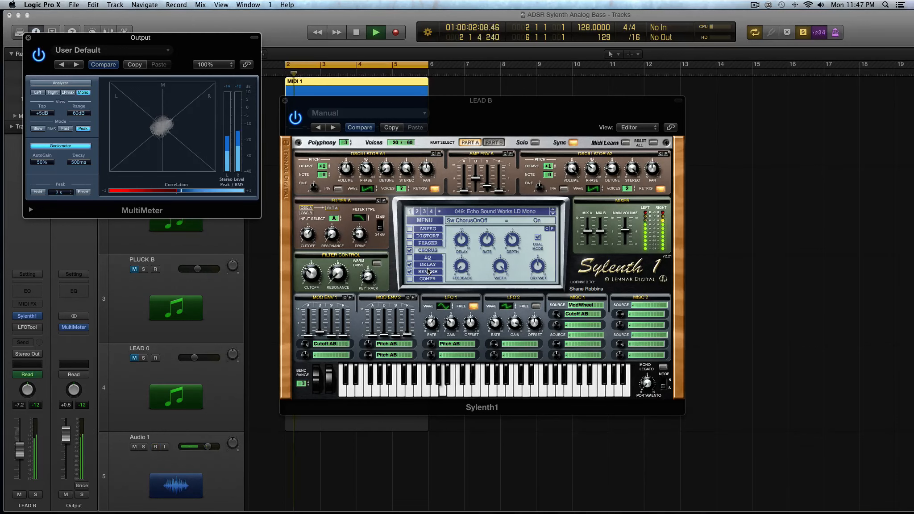
{"action": "left_click", "coordinate": [409, 250]}
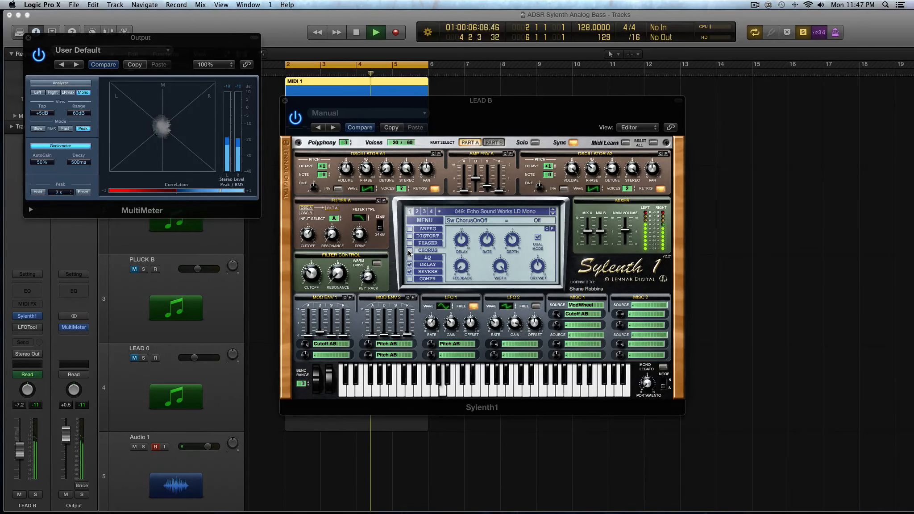
{"action": "left_click", "coordinate": [409, 250]}
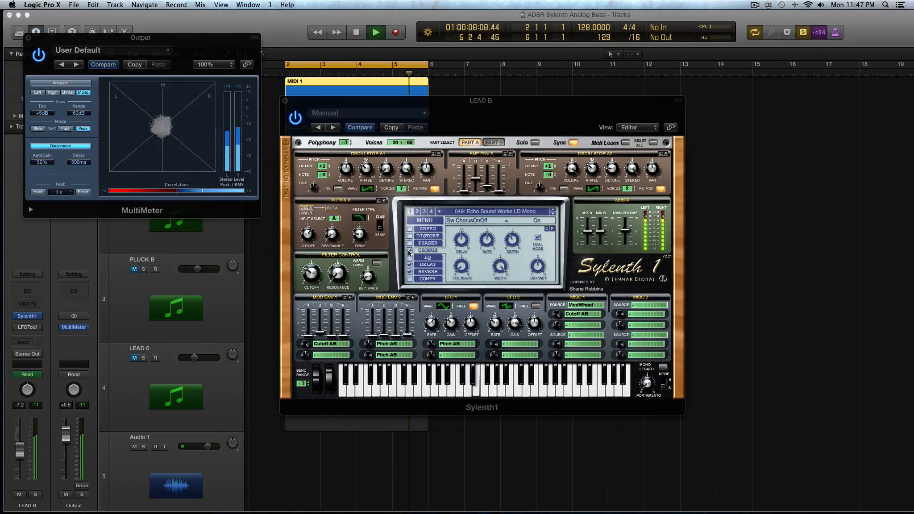
{"action": "left_click", "coordinate": [28, 38]}
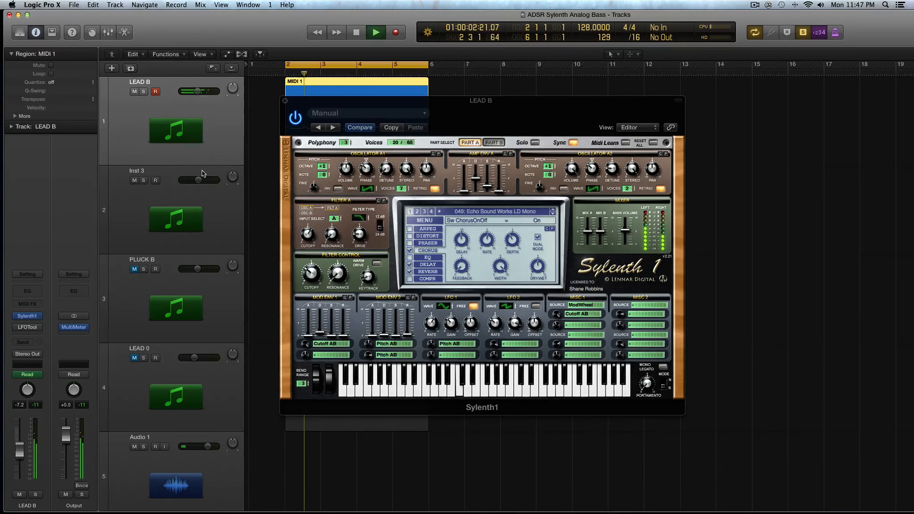
{"action": "key", "text": "space"}
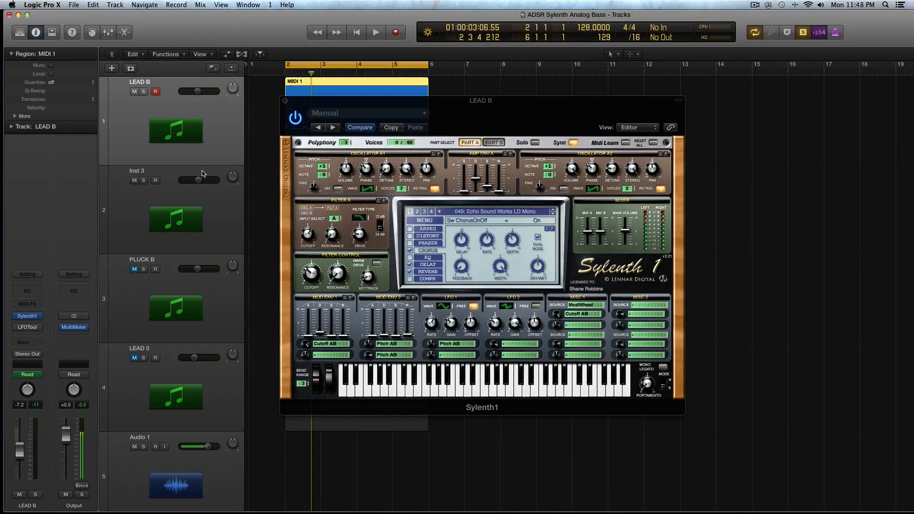
Audition the region with the chorus delay raised to about 31.29 ms, then lowered to about 18.46 ms.
{"action": "mouse_move", "coordinate": [462, 241]}
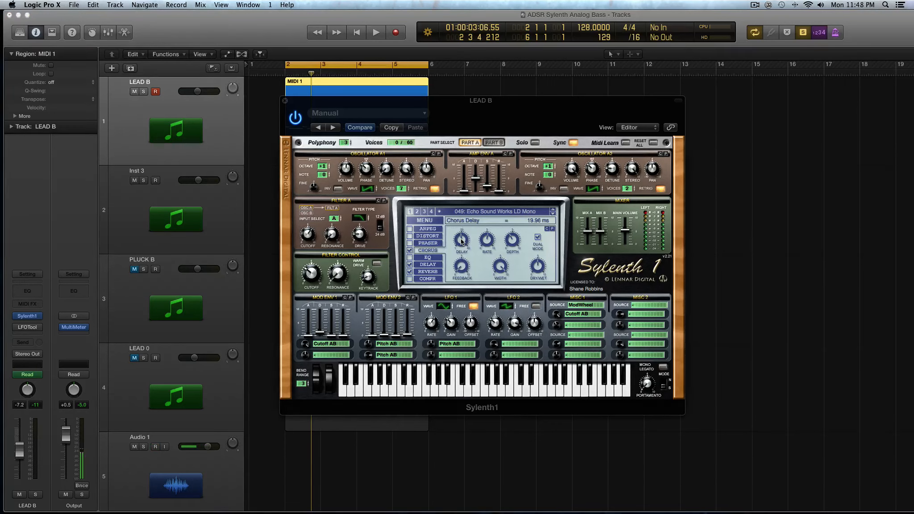
{"action": "scroll", "coordinate": [462, 241], "scroll_direction": "up", "scroll_amount": 2}
{"action": "left_click_drag", "start_coordinate": [461, 240], "coordinate": [463, 219]}
{"action": "key", "text": "space"}
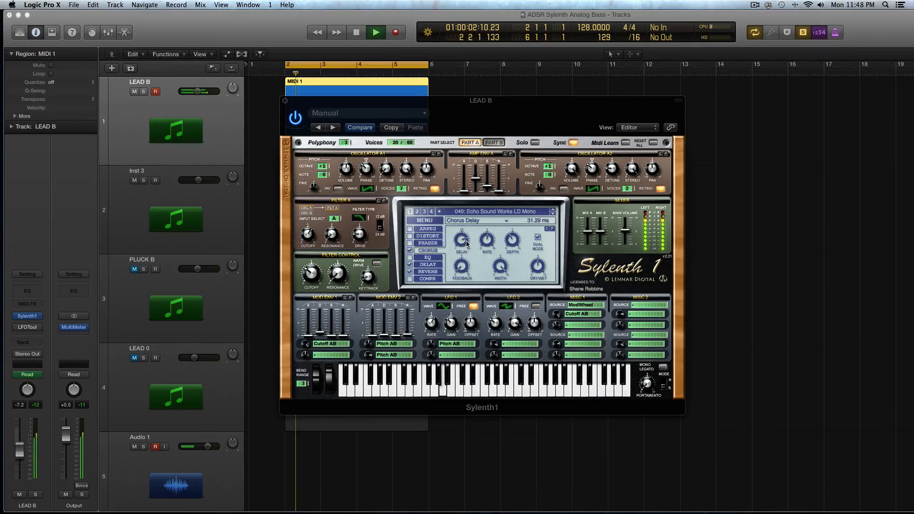
{"action": "left_click_drag", "start_coordinate": [465, 244], "coordinate": [469, 302]}
{"action": "key", "text": "space"}
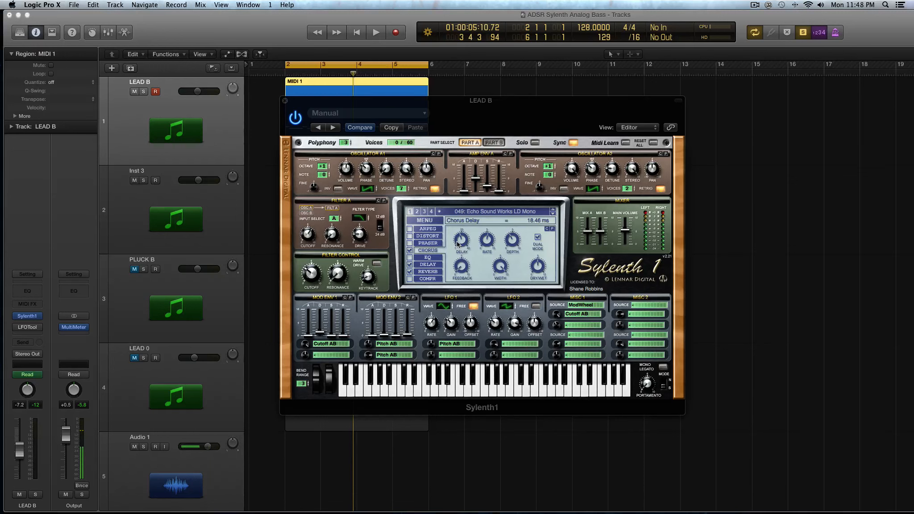
Audition the region with a very short chorus delay of about 5.27 ms.
{"action": "mouse_move", "coordinate": [460, 244]}
{"action": "left_mouse_down"}
{"action": "mouse_move", "coordinate": [460, 270]}
{"action": "mouse_move", "coordinate": [463, 249]}
{"action": "left_mouse_up"}
{"action": "key", "text": "space"}
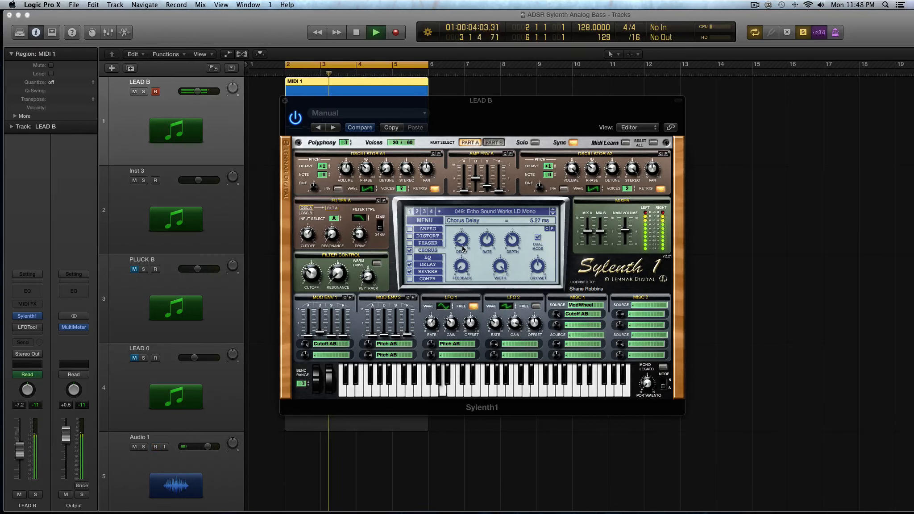
{"action": "key", "text": "space"}
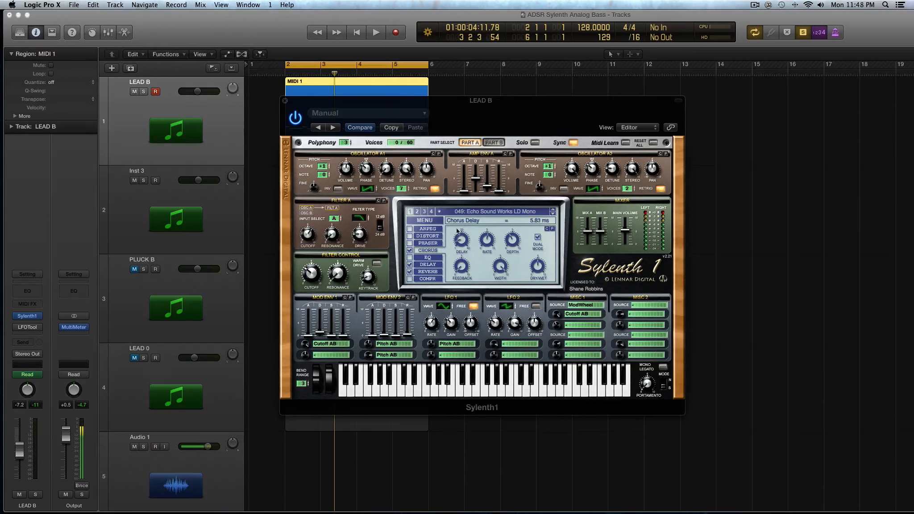
Set the chorus depth to about 40.14 % and the chorus delay to about 18.63 ms.
{"action": "left_click_drag", "start_coordinate": [463, 244], "coordinate": [451, 241]}
{"action": "left_click", "coordinate": [493, 244]}
{"action": "left_click", "coordinate": [513, 243]}
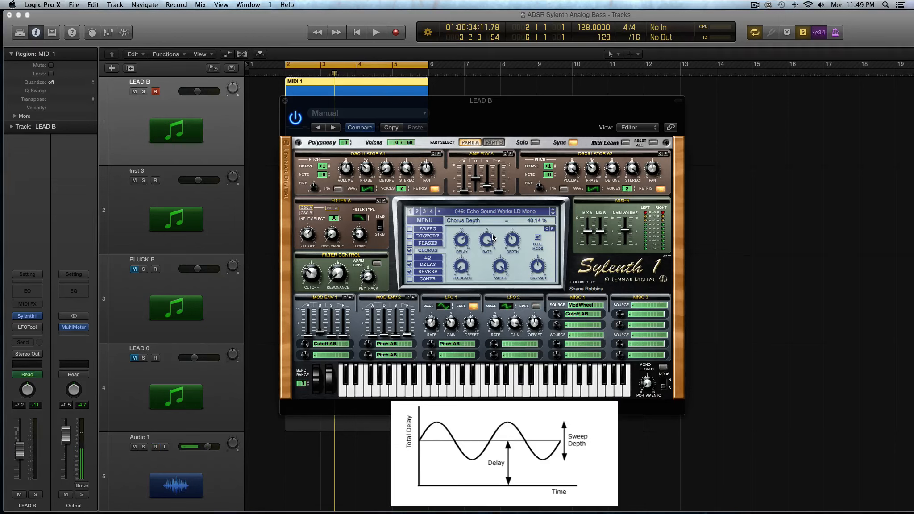
{"action": "left_click_drag", "start_coordinate": [488, 241], "coordinate": [461, 265]}
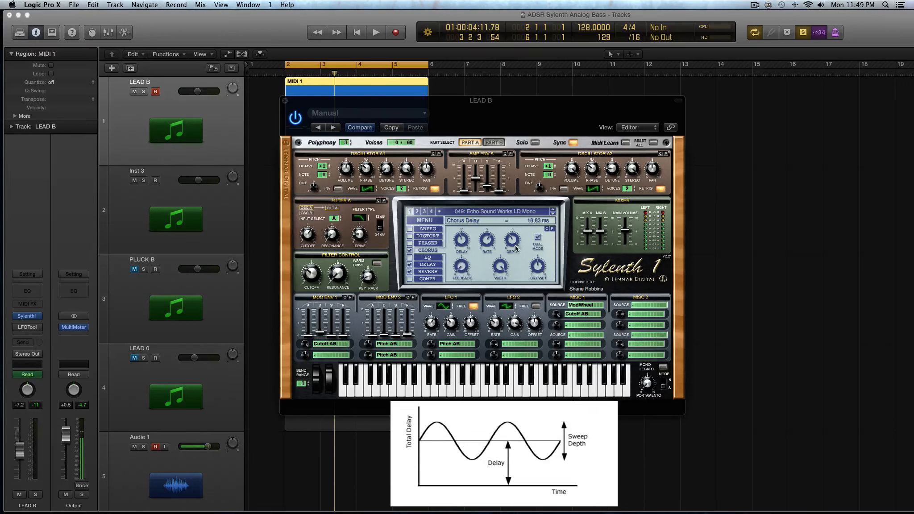
Audition the region with the chorus depth at 100 % and the dry/wet mix at about 72.86 %.
{"action": "key", "text": "space"}
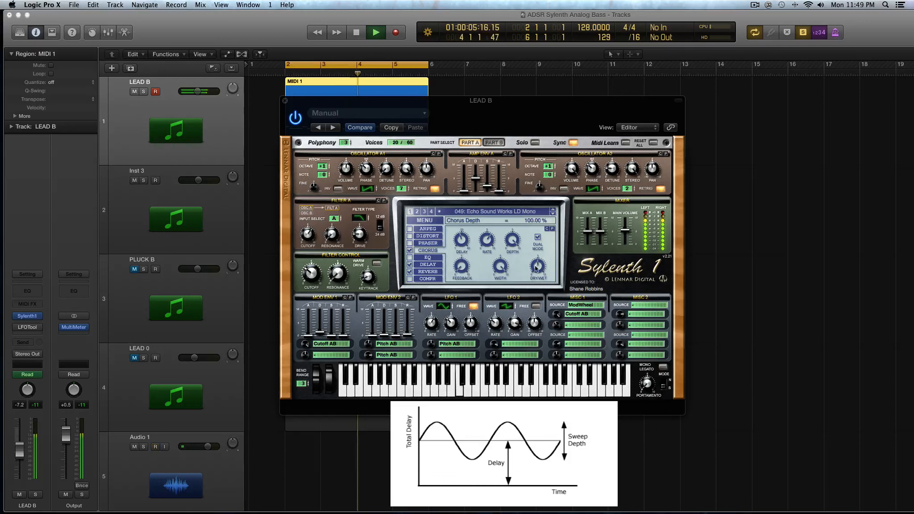
{"action": "left_click_drag", "start_coordinate": [540, 267], "coordinate": [542, 317]}
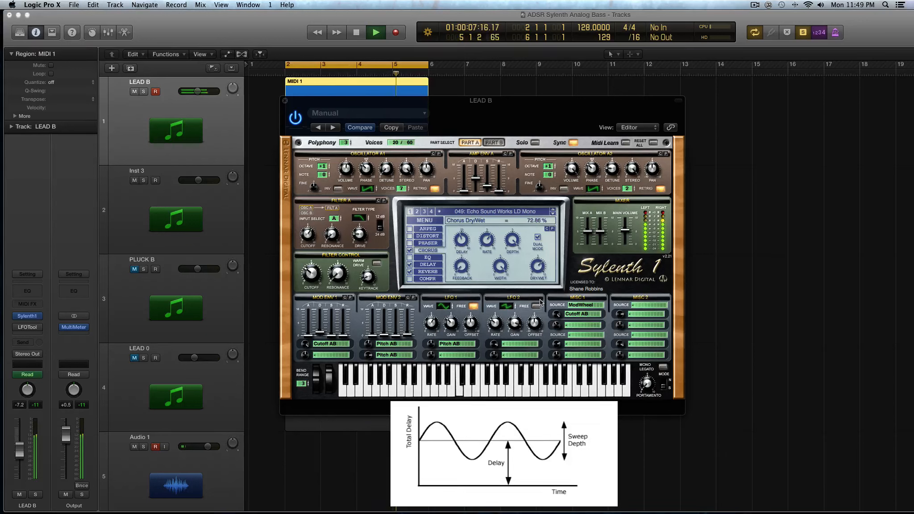
{"action": "key", "text": "space"}
Reduce the chorus depth to about 41.43 % and audition the region.
{"action": "mouse_move", "coordinate": [513, 239]}
{"action": "left_mouse_down"}
{"action": "mouse_move", "coordinate": [512, 286]}
{"action": "mouse_move", "coordinate": [512, 255]}
{"action": "left_mouse_up"}
{"action": "key", "text": "space"}
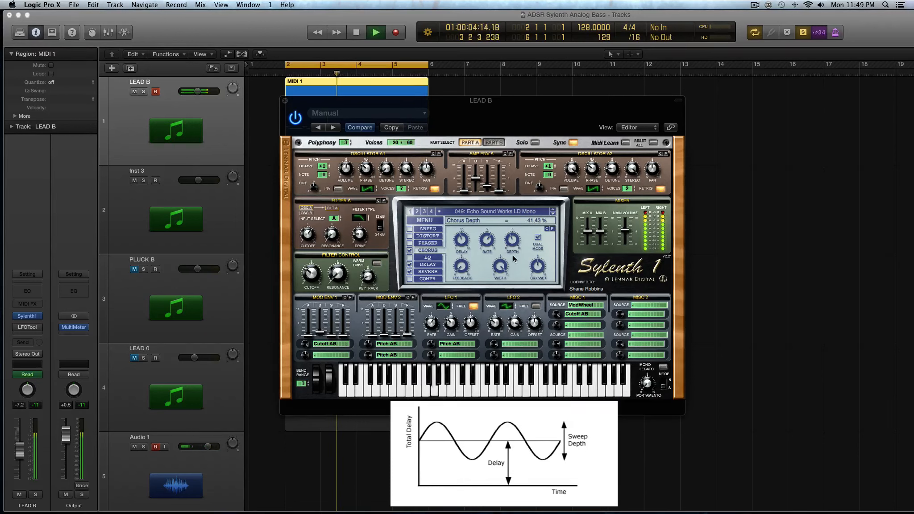
{"action": "key", "text": "space"}
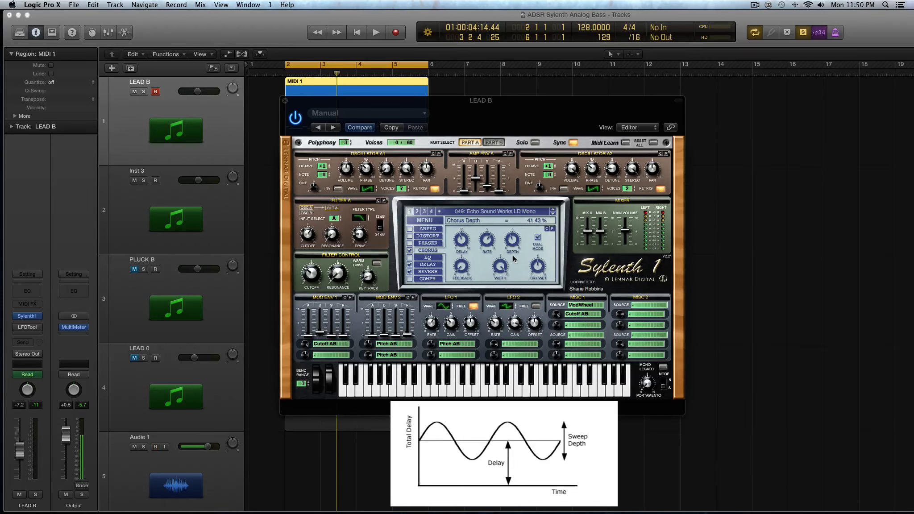
Compare the chorus in single mode and dual mode during playback, finishing in dual mode.
{"action": "left_click", "coordinate": [537, 237]}
{"action": "key", "text": "space"}
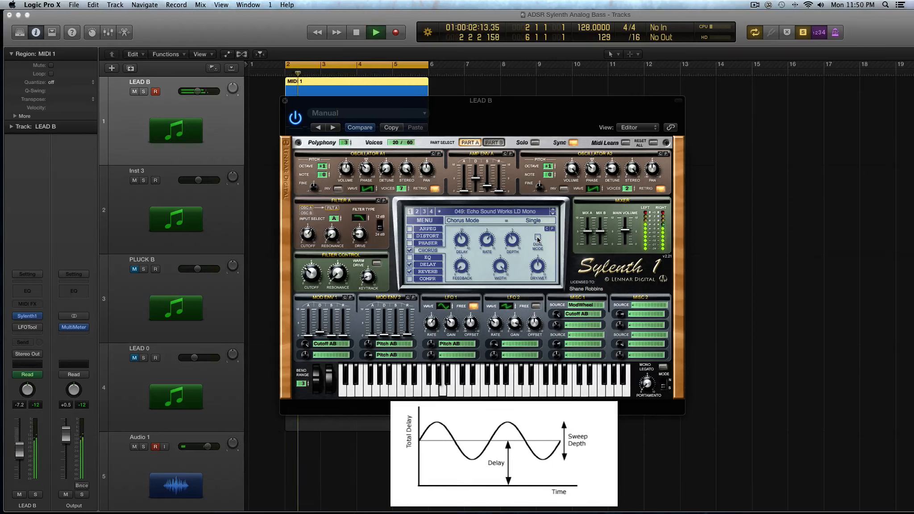
{"action": "left_click", "coordinate": [538, 239]}
{"action": "left_click_drag", "start_coordinate": [538, 266], "coordinate": [538, 239]}
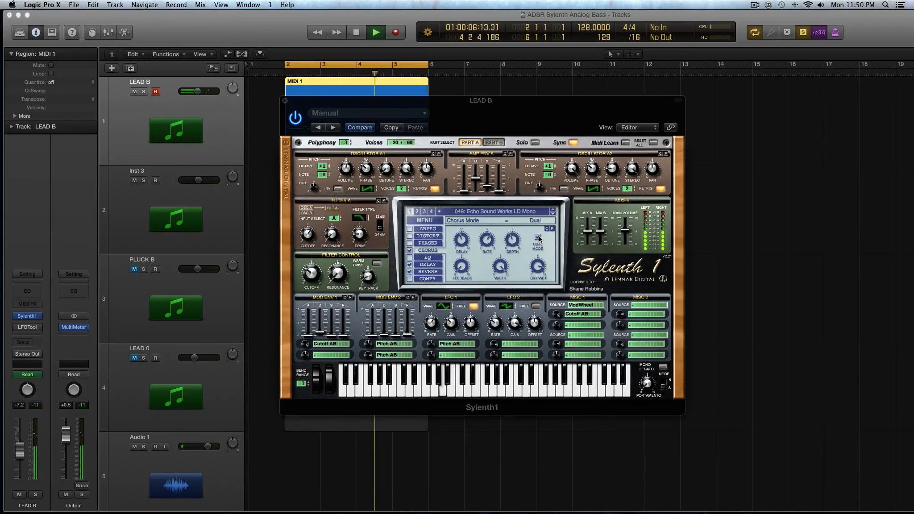
{"action": "key", "text": "space"}
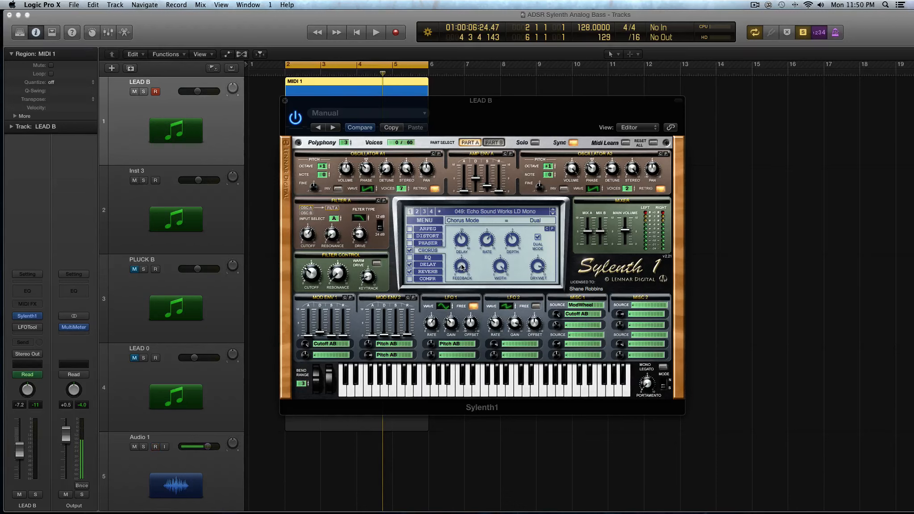
Raise the chorus feedback to 100 % and audition the region.
{"action": "left_click", "coordinate": [463, 240]}
{"action": "left_click_drag", "start_coordinate": [462, 265], "coordinate": [460, 178]}
{"action": "key", "text": "space"}
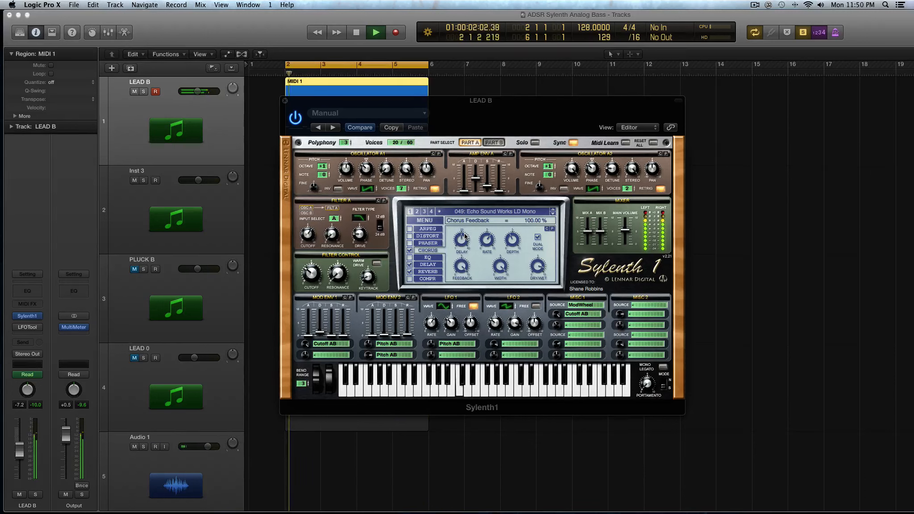
{"action": "key", "text": "space"}
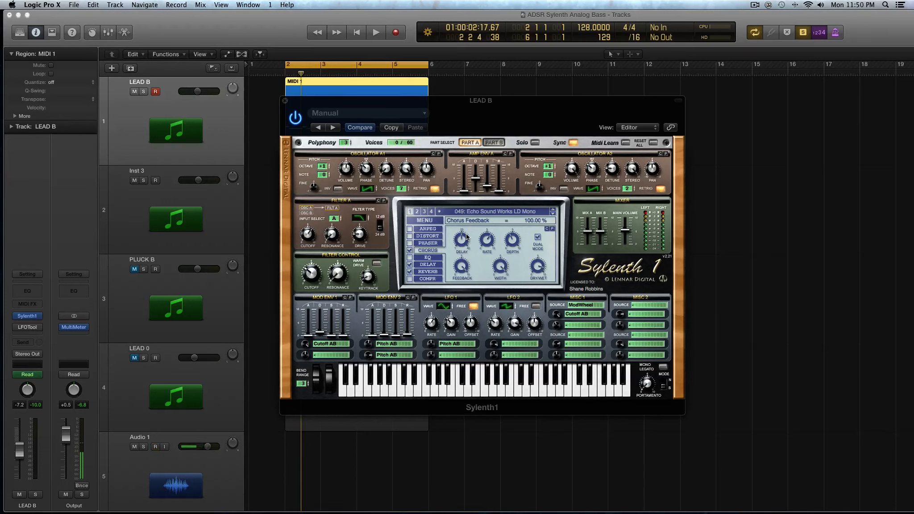
Shorten the chorus delay, set the chorus rate to about 0.95 Hz, and audition the region.
{"action": "left_click_drag", "start_coordinate": [462, 236], "coordinate": [461, 295]}
{"action": "left_click_drag", "start_coordinate": [488, 242], "coordinate": [485, 245]}
{"action": "key", "text": "space"}
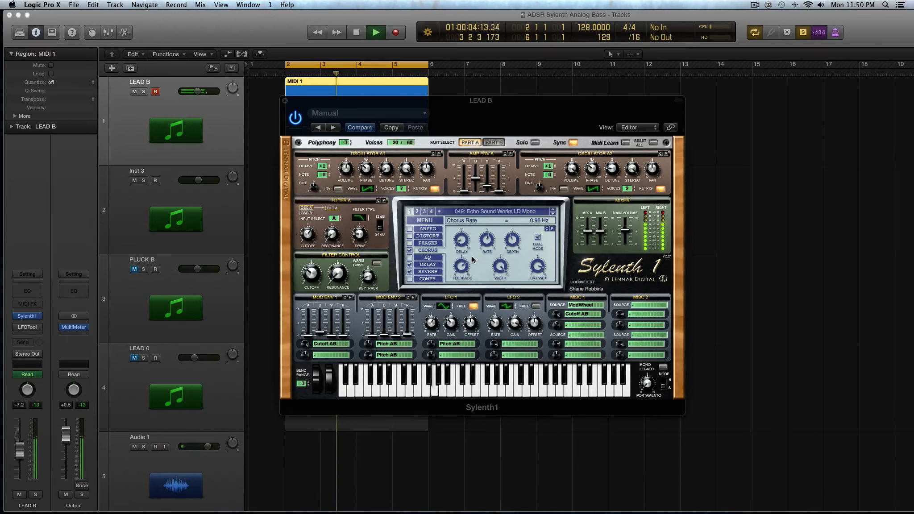
{"action": "key", "text": "space"}
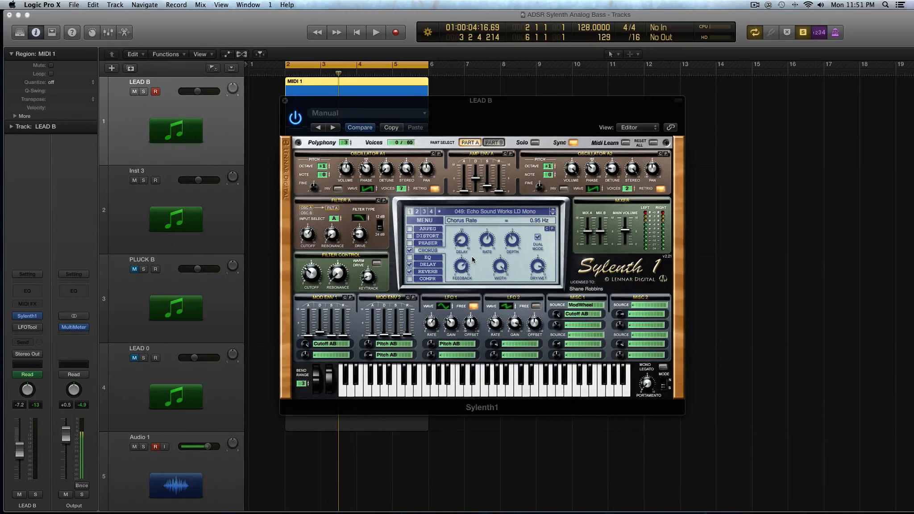
Reduce the chorus width to 0 % and audition the region.
{"action": "left_click", "coordinate": [429, 243]}
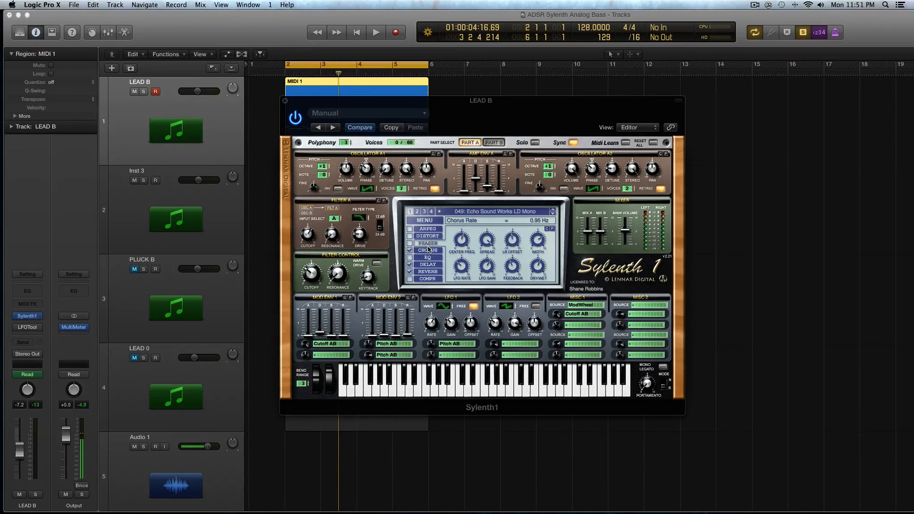
{"action": "left_click", "coordinate": [429, 250]}
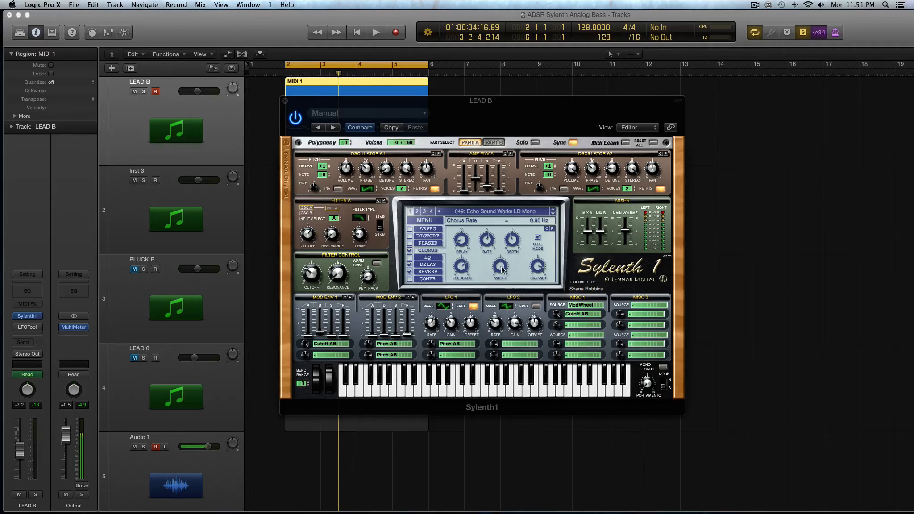
{"action": "left_click_drag", "start_coordinate": [501, 267], "coordinate": [532, 451]}
{"action": "key", "text": "space"}
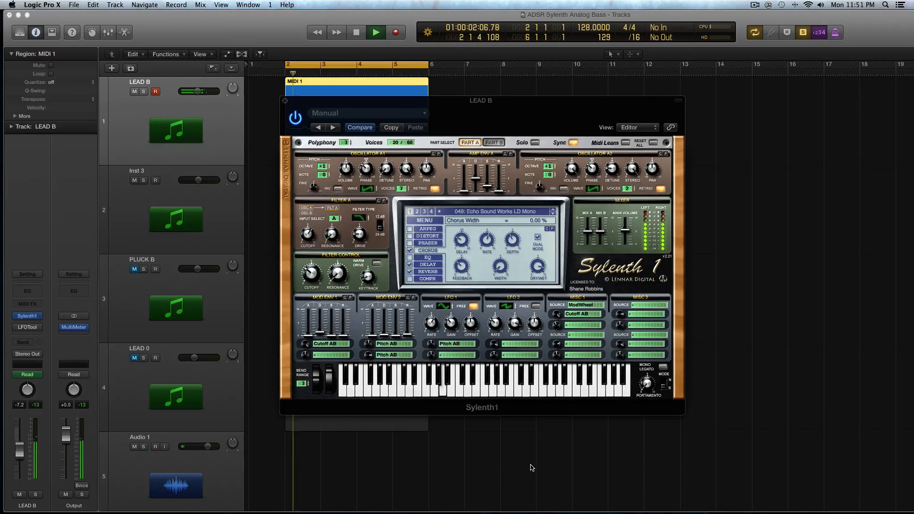
{"action": "key", "text": "space"}
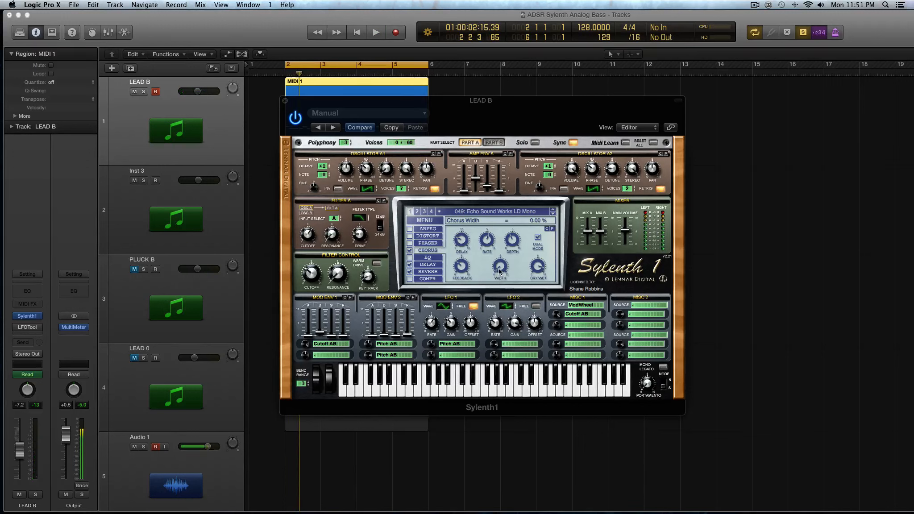
Widen the chorus to 100 % and set its dry/wet mix to about 73.61 % during playback.
{"action": "key", "text": "space"}
{"action": "left_click_drag", "start_coordinate": [499, 270], "coordinate": [510, 247]}
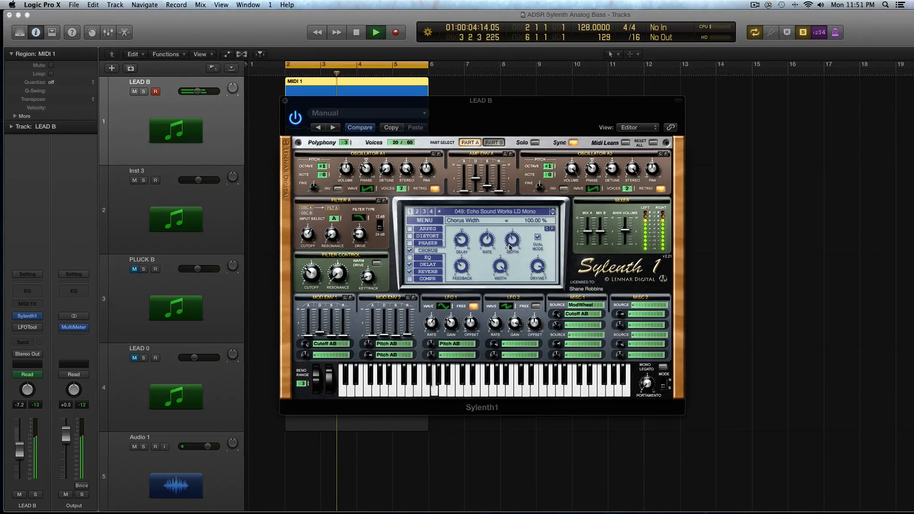
{"action": "key", "text": "space"}
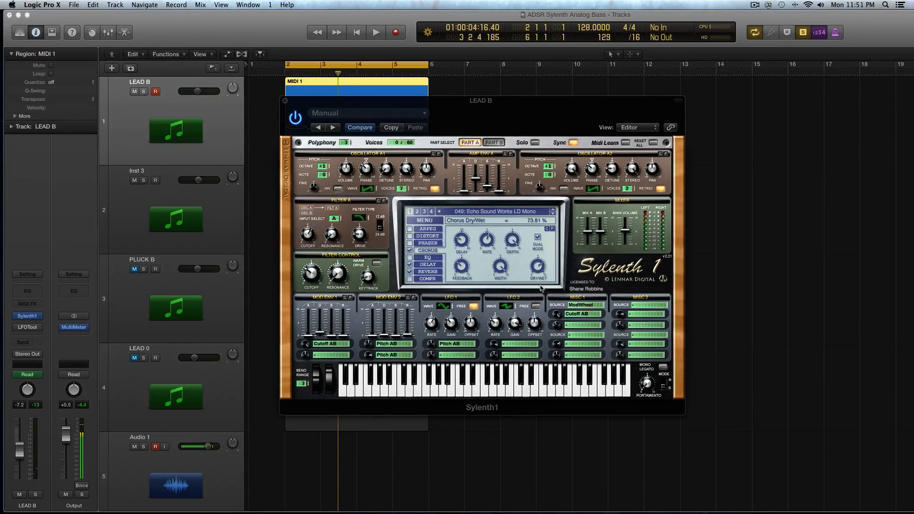
Reduce the chorus dry/wet mix to 0 % and compare the chorus switched off and on during playback.
{"action": "left_click_drag", "start_coordinate": [541, 288], "coordinate": [542, 311]}
{"action": "left_click_drag", "start_coordinate": [534, 271], "coordinate": [551, 358]}
{"action": "key", "text": "space"}
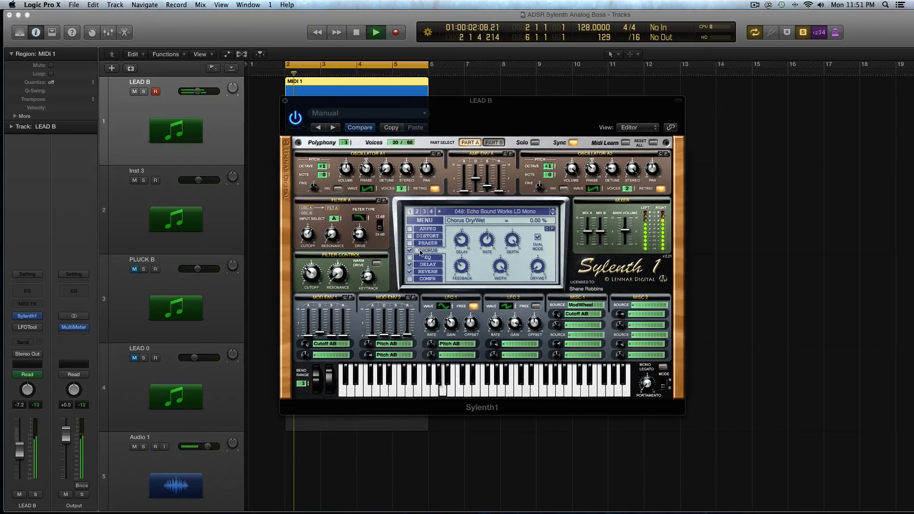
{"action": "left_click", "coordinate": [409, 251]}
{"action": "left_click", "coordinate": [410, 250]}
{"action": "key", "text": "space"}
Raise the chorus dry/wet mix to 100 %, audition the region, and set the mix to about 48.10 %.
{"action": "left_click_drag", "start_coordinate": [531, 273], "coordinate": [525, 206]}
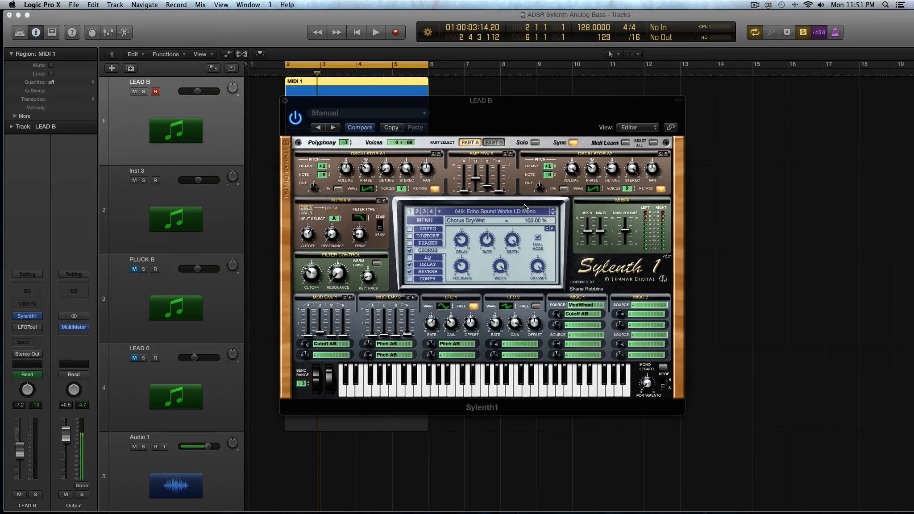
{"action": "key", "text": "space"}
{"action": "key", "text": "space"}
{"action": "left_click_drag", "start_coordinate": [538, 269], "coordinate": [542, 321]}
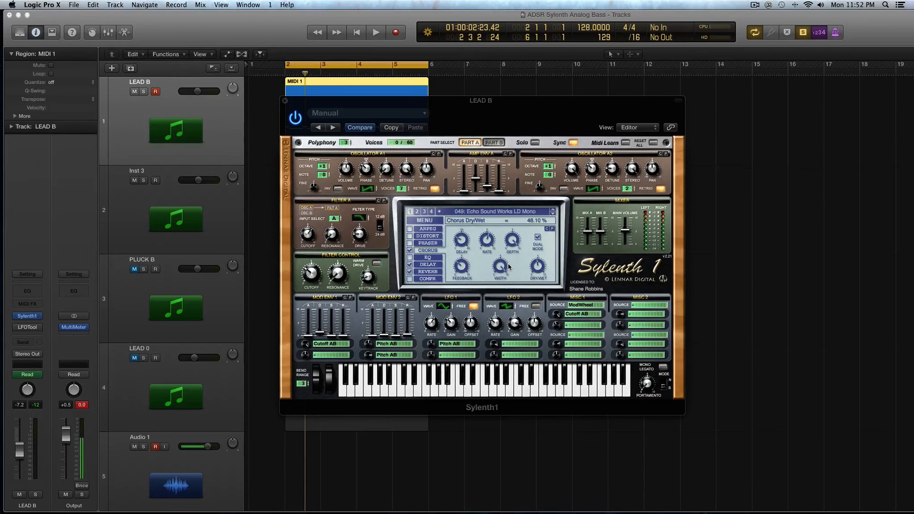
Switch on Sylenth1's EQ and show its page, and replace the LFOTool insert on LEAD B with Channel EQ.
{"action": "left_click", "coordinate": [409, 258]}
{"action": "left_click", "coordinate": [430, 257]}
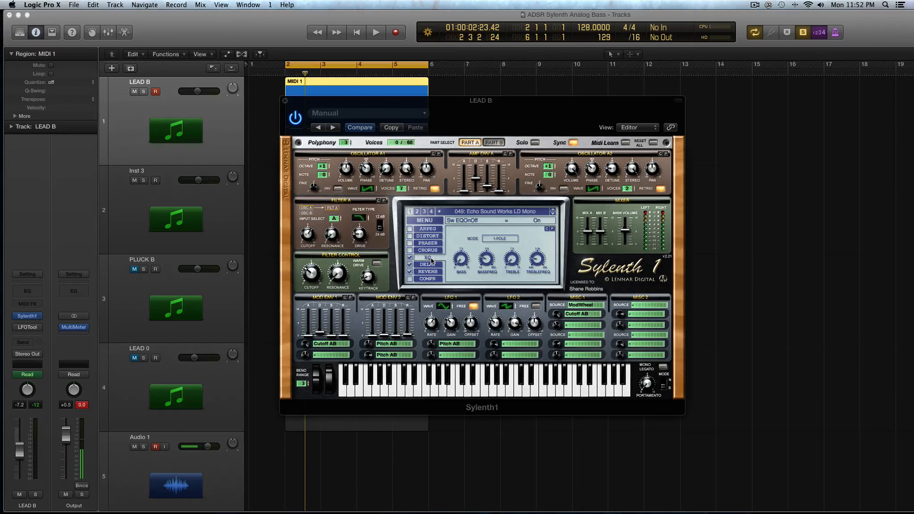
{"action": "left_click", "coordinate": [42, 329]}
{"action": "mouse_move", "coordinate": [55, 383]}
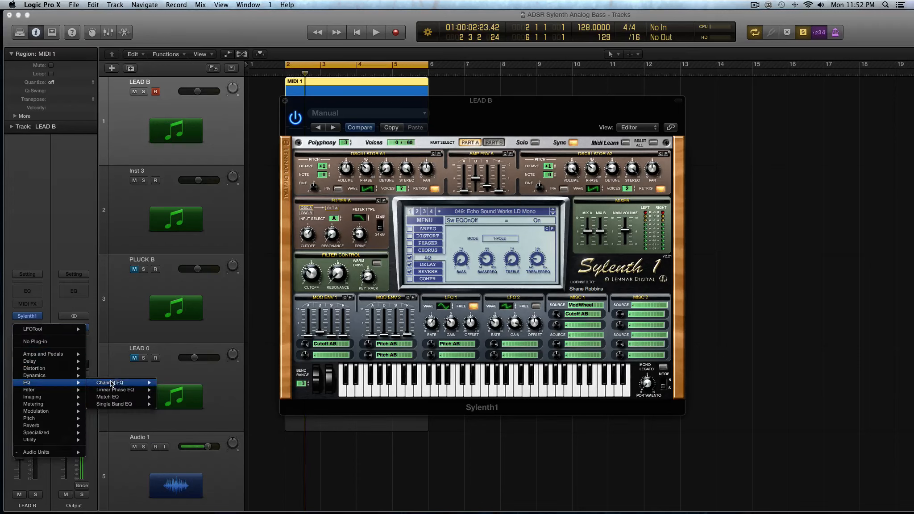
{"action": "left_click", "coordinate": [157, 379]}
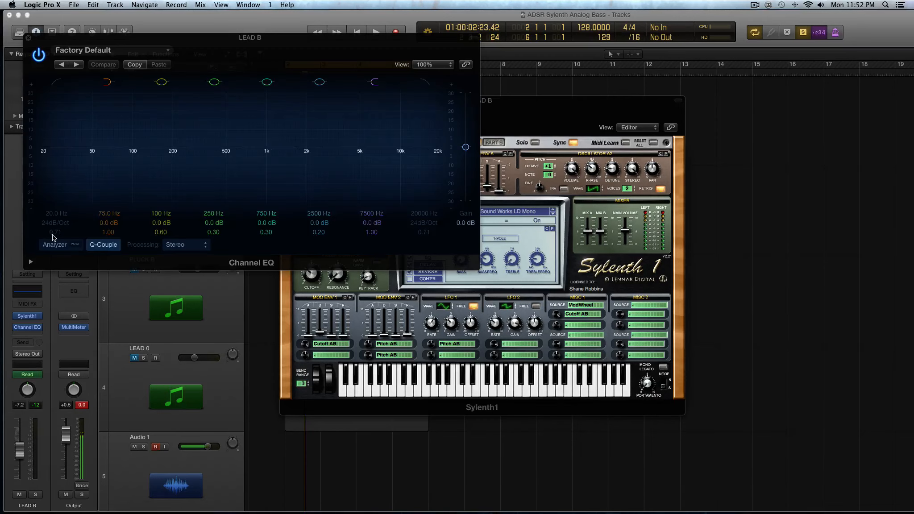
Turn on the Channel EQ analyzer and play the region, with the Sylenth1 window moved clear of the spectrum.
{"action": "key", "text": "space"}
{"action": "left_click", "coordinate": [57, 244]}
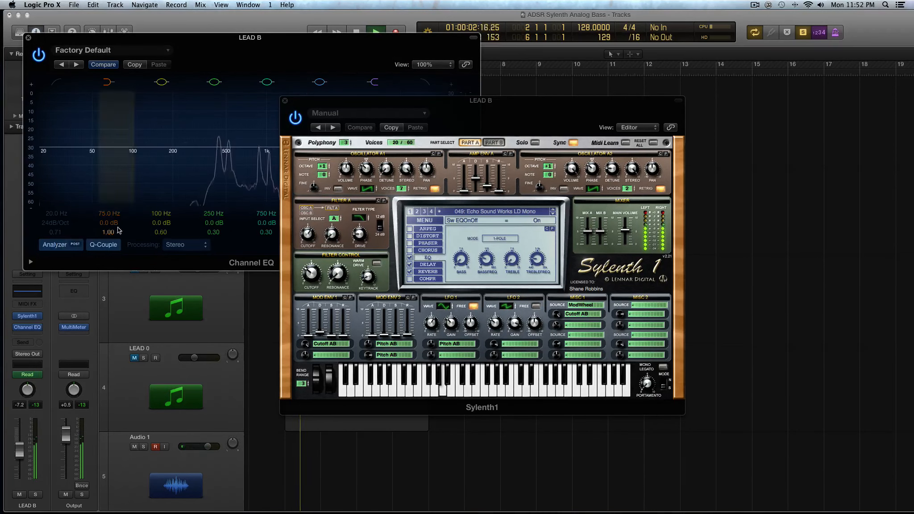
{"action": "left_click_drag", "start_coordinate": [339, 100], "coordinate": [583, 77]}
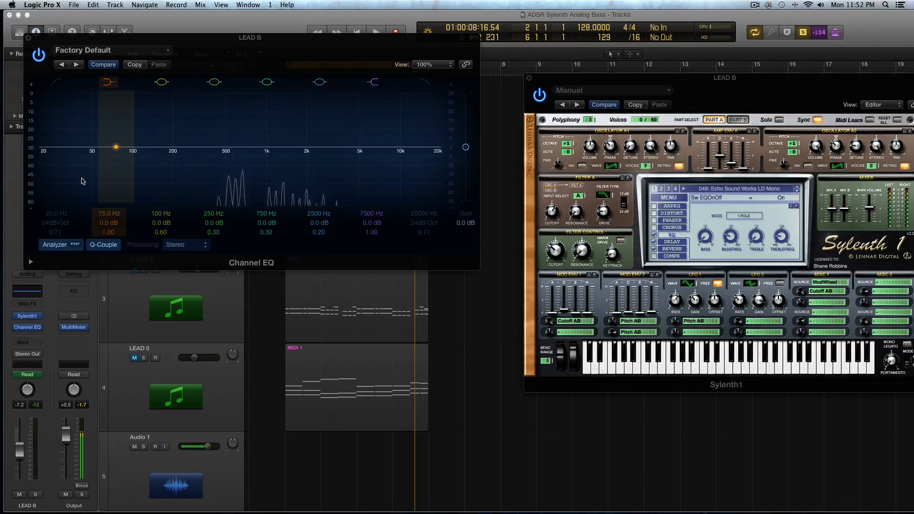
{"action": "key", "text": "space"}
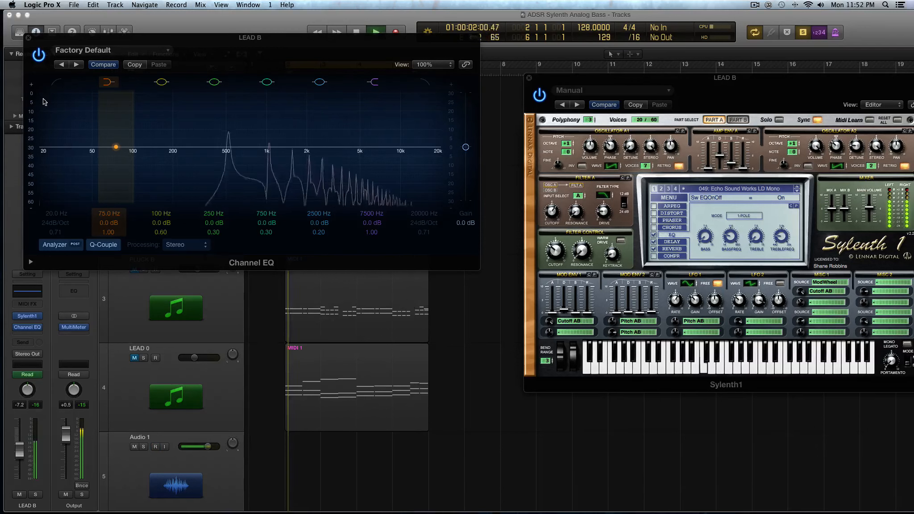
{"action": "key", "text": "space"}
Enable the Channel EQ low-cut band, set it to 300 Hz with a Q of 0.54 during playback, and close the EQ.
{"action": "left_click", "coordinate": [56, 85]}
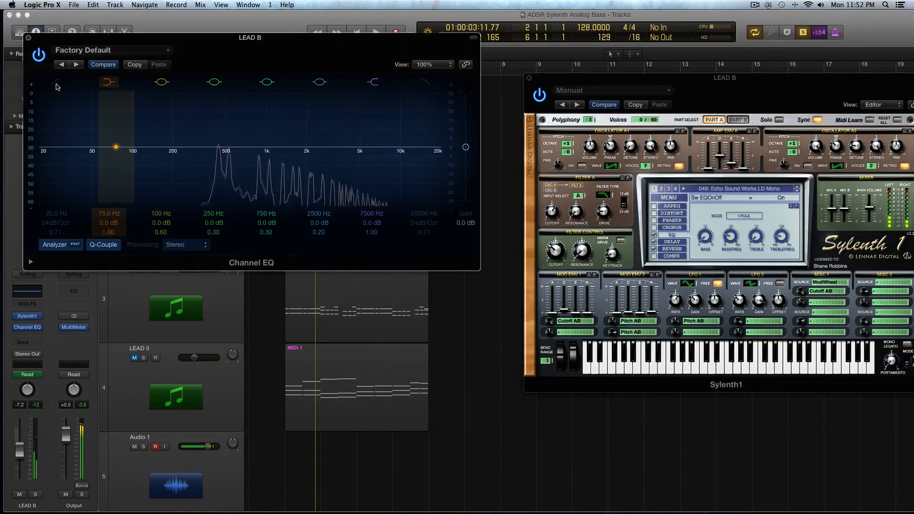
{"action": "left_click", "coordinate": [54, 84]}
{"action": "left_click_drag", "start_coordinate": [60, 108], "coordinate": [191, 134]}
{"action": "key", "text": "space"}
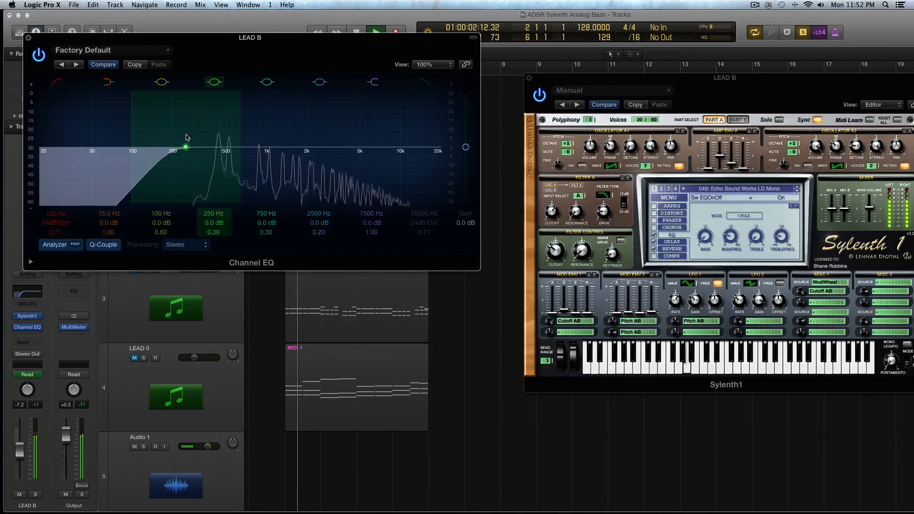
{"action": "left_click_drag", "start_coordinate": [170, 153], "coordinate": [198, 161]}
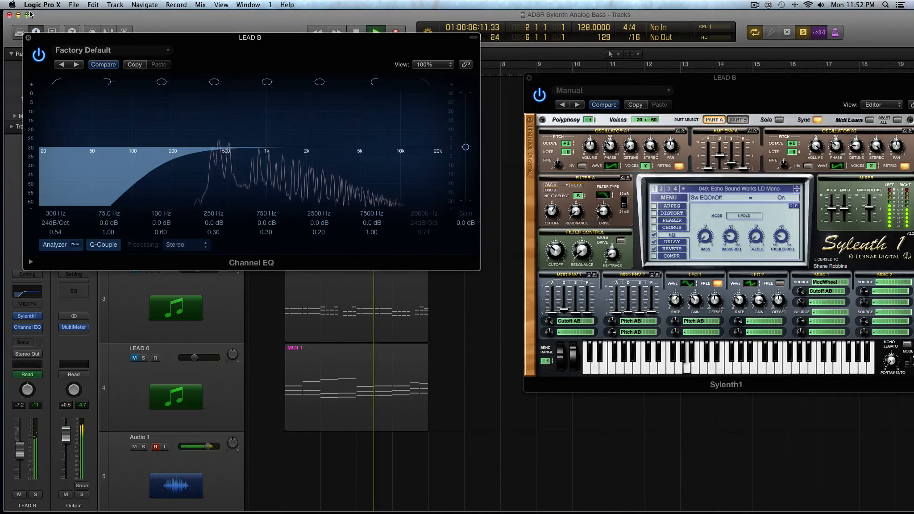
{"action": "key", "text": "space"}
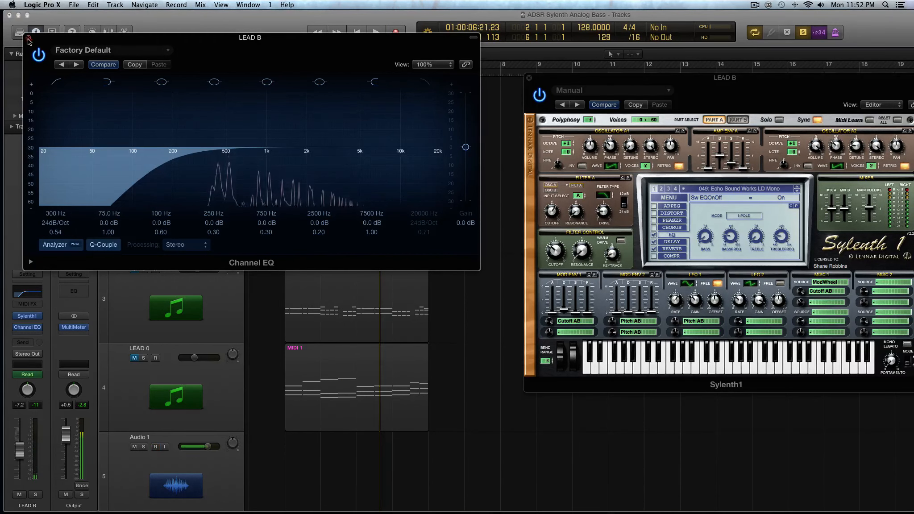
{"action": "left_click", "coordinate": [28, 38]}
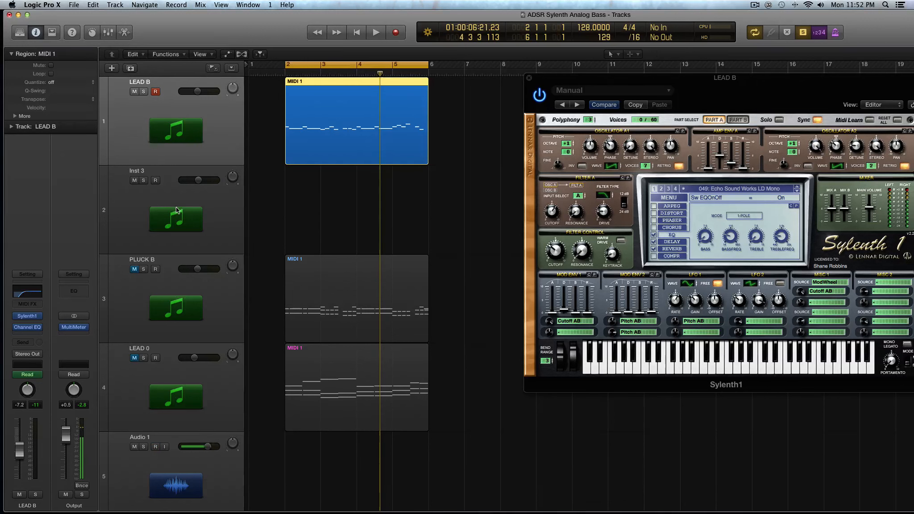
Reopen the Channel EQ to review its low-cut curve, and bypass the insert on LEAD B.
{"action": "left_click", "coordinate": [29, 326]}
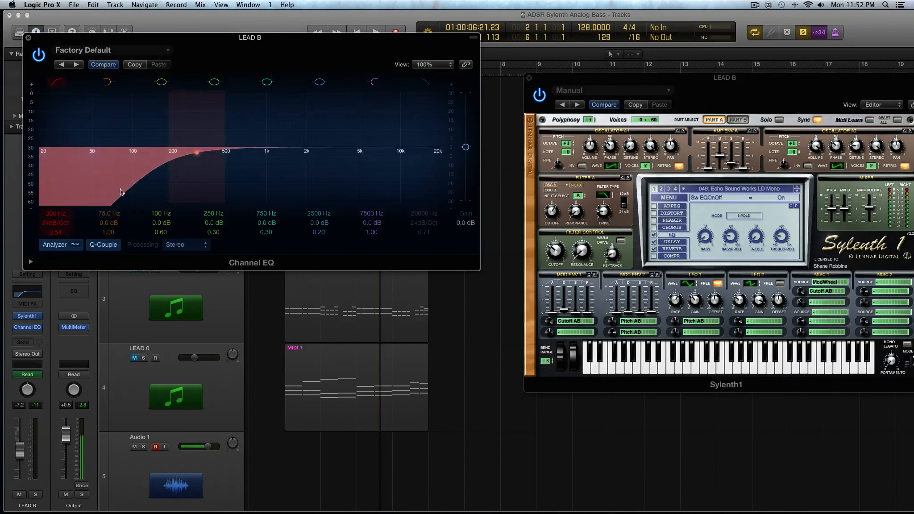
{"action": "left_click", "coordinate": [28, 39]}
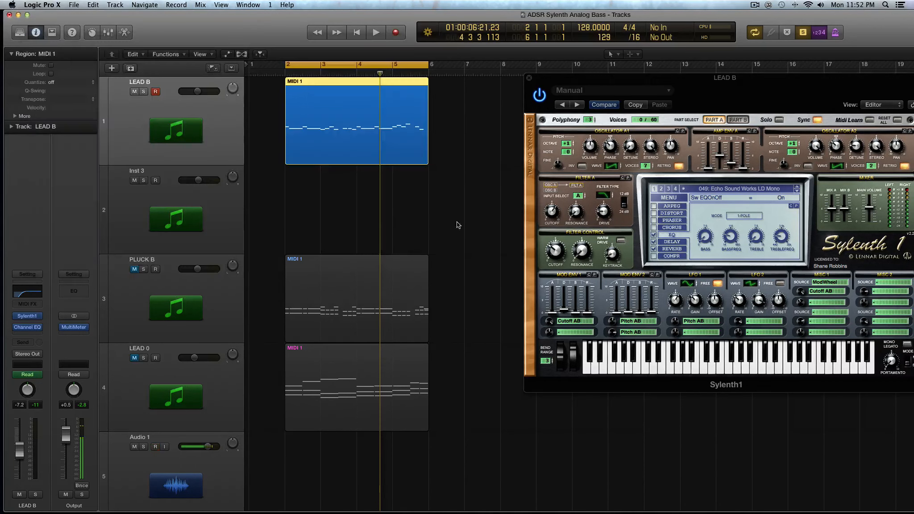
{"action": "left_click_drag", "start_coordinate": [584, 81], "coordinate": [484, 71]}
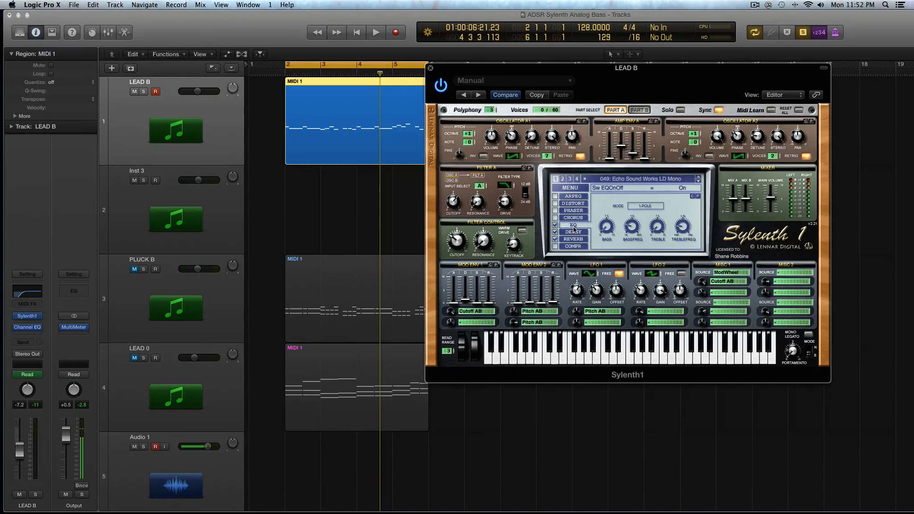
{"action": "left_click", "coordinate": [17, 327]}
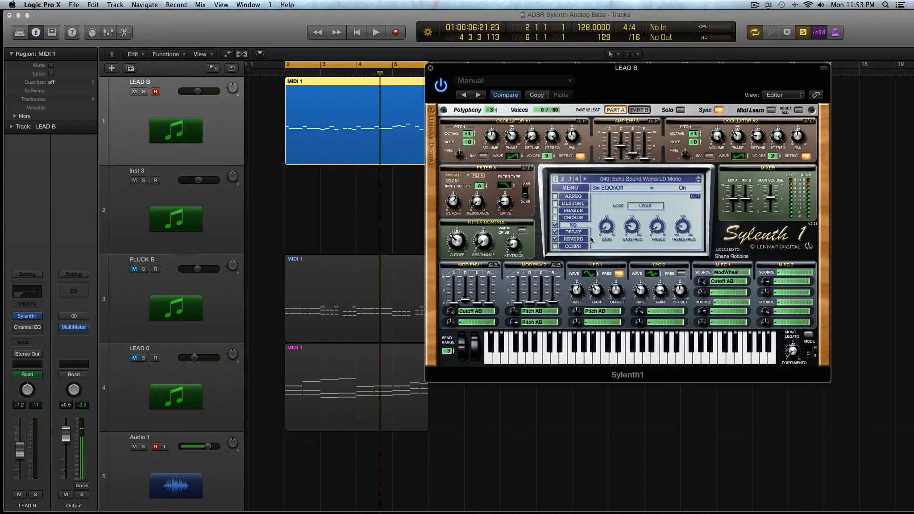
Sweep Sylenth1's EQ treble frequency to about 1352.87 Hz while the region plays.
{"action": "left_click", "coordinate": [606, 229]}
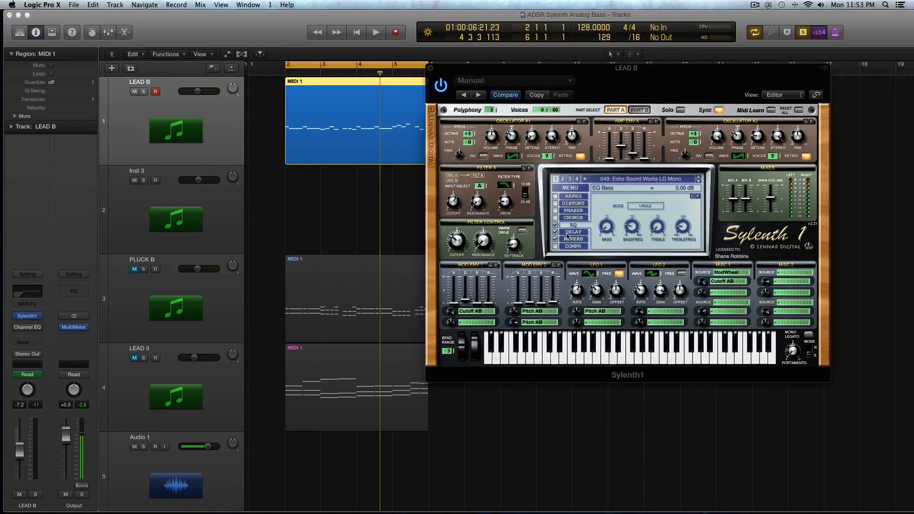
{"action": "key", "text": "space"}
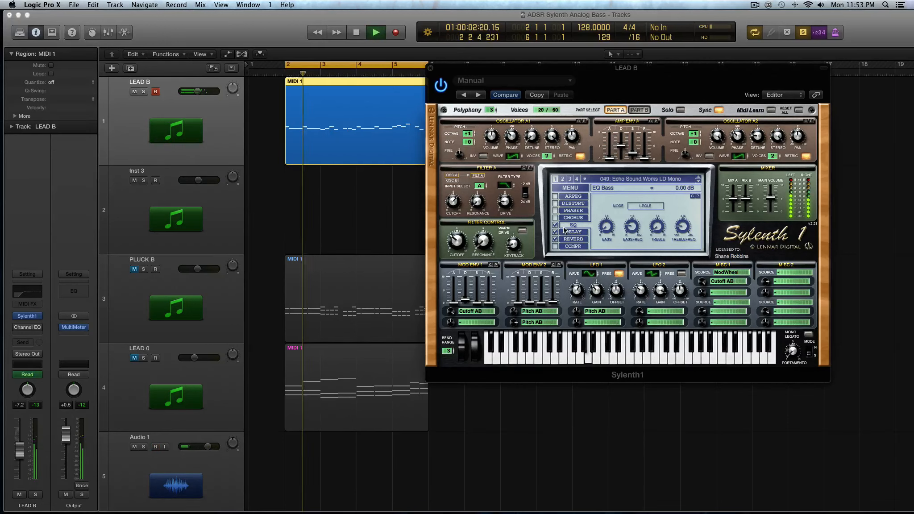
{"action": "left_click_drag", "start_coordinate": [677, 213], "coordinate": [679, 207]}
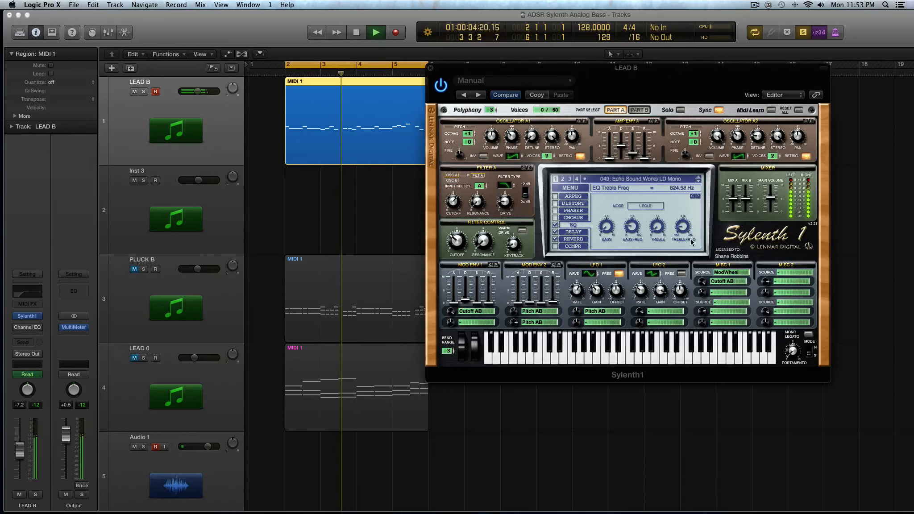
{"action": "key", "text": "space"}
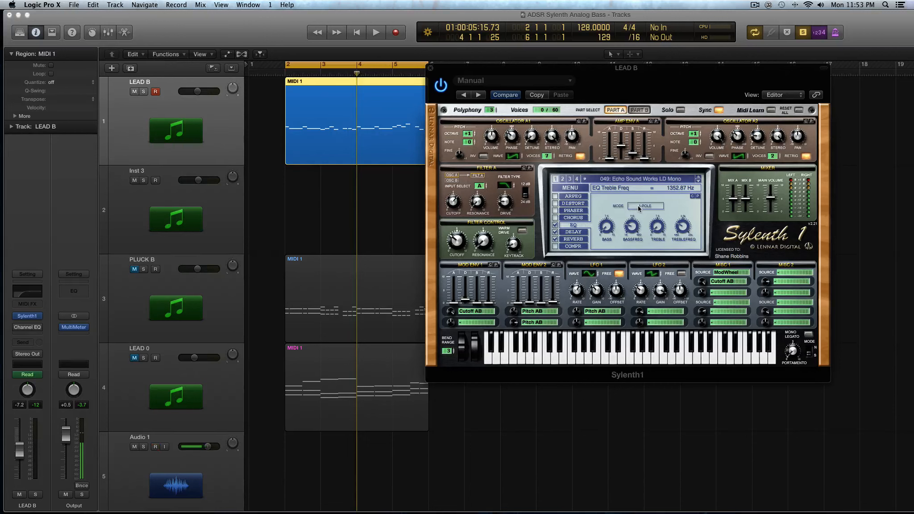
Sweep the EQ bass frequency down to 13.75 Hz and boost the bass to about 14.36 dB during playback.
{"action": "left_click_drag", "start_coordinate": [613, 230], "coordinate": [613, 227]}
{"action": "left_click_drag", "start_coordinate": [607, 230], "coordinate": [604, 315]}
{"action": "left_click_drag", "start_coordinate": [605, 228], "coordinate": [597, 137]}
{"action": "left_click_drag", "start_coordinate": [629, 231], "coordinate": [615, 153]}
{"action": "key", "text": "space"}
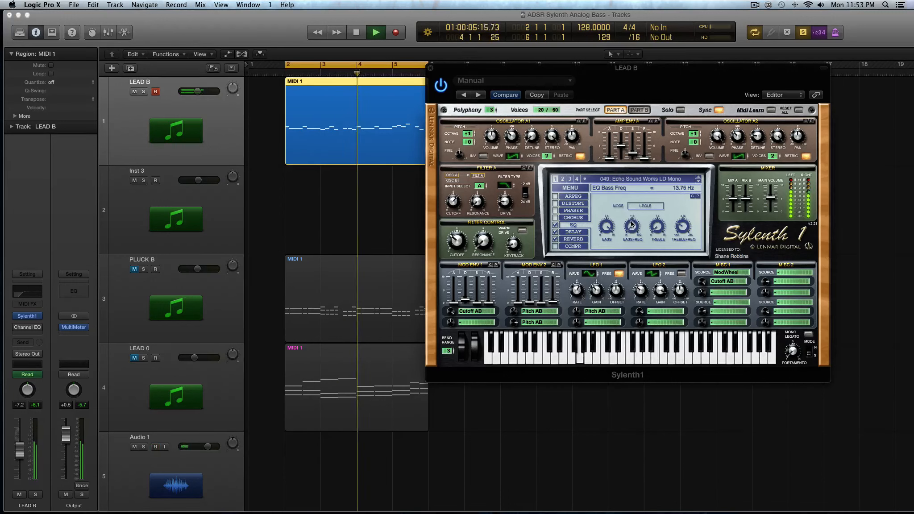
{"action": "key", "text": "space"}
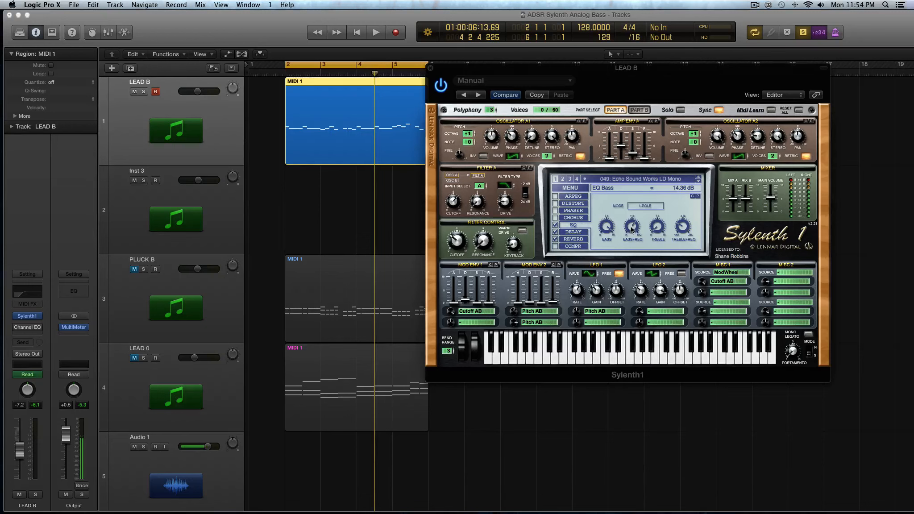
Lower the EQ bass gain and readjust the bass frequency.
{"action": "left_click_drag", "start_coordinate": [605, 228], "coordinate": [610, 282]}
{"action": "left_click_drag", "start_coordinate": [632, 228], "coordinate": [653, 173]}
{"action": "left_click_drag", "start_coordinate": [628, 228], "coordinate": [655, 241]}
Boost the EQ treble to 15 dB and set the treble frequency to about 2871.36 Hz during playback.
{"action": "left_click_drag", "start_coordinate": [653, 230], "coordinate": [637, 139]}
{"action": "key", "text": "space"}
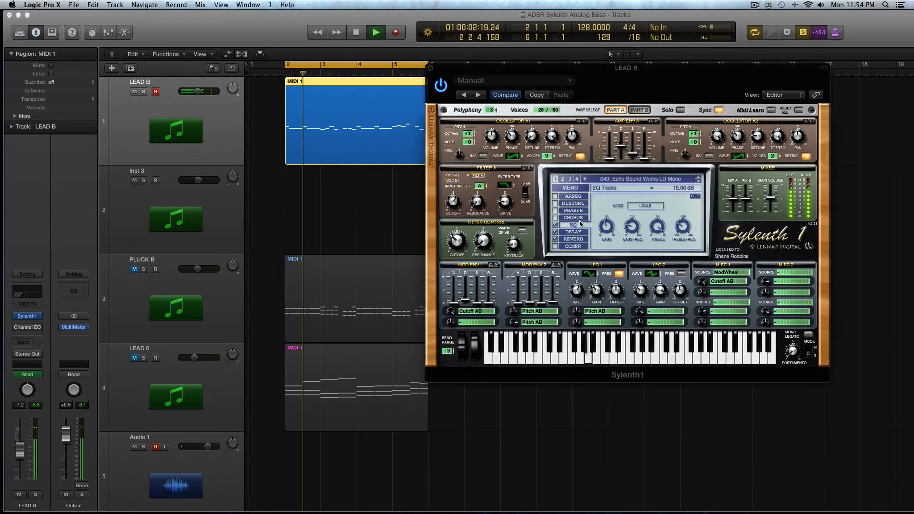
{"action": "left_click_drag", "start_coordinate": [674, 208], "coordinate": [643, 170]}
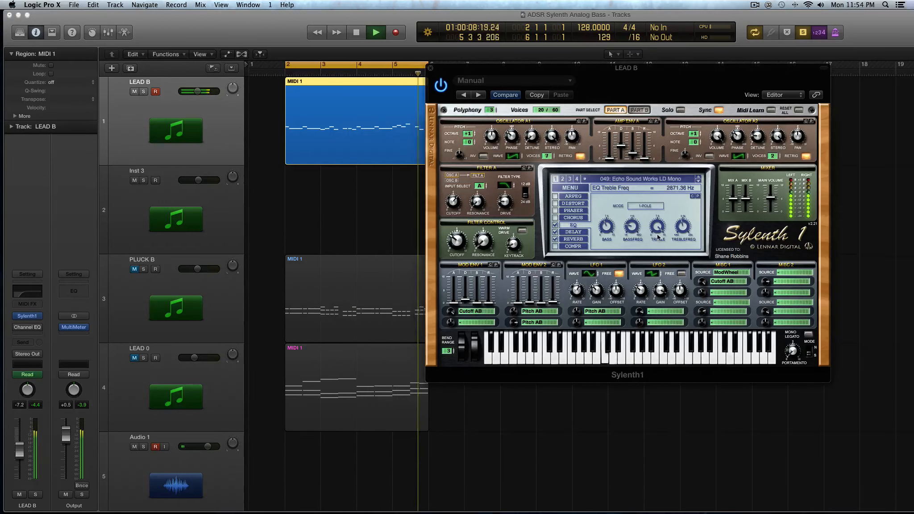
Compare the sound with the EQ off and on, and reduce the treble to about 10.57 dB.
{"action": "left_click", "coordinate": [554, 224]}
{"action": "left_click", "coordinate": [554, 225]}
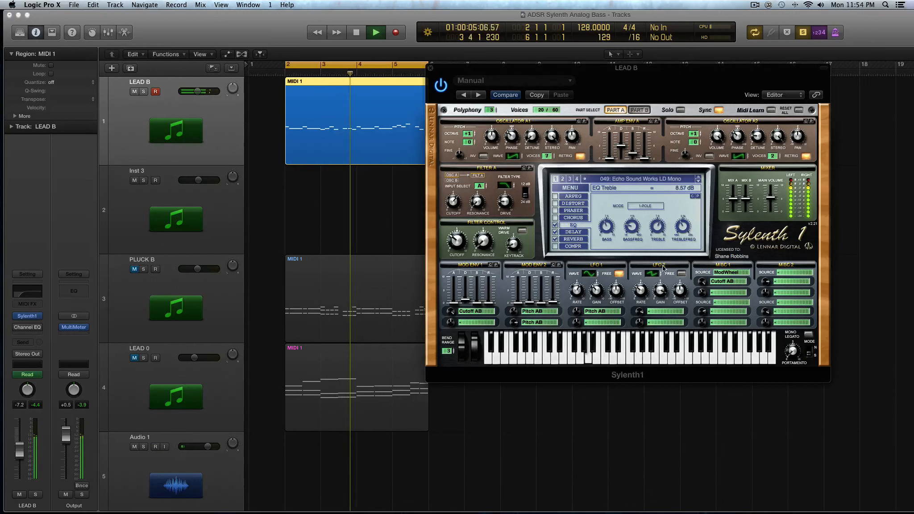
{"action": "key", "text": "space"}
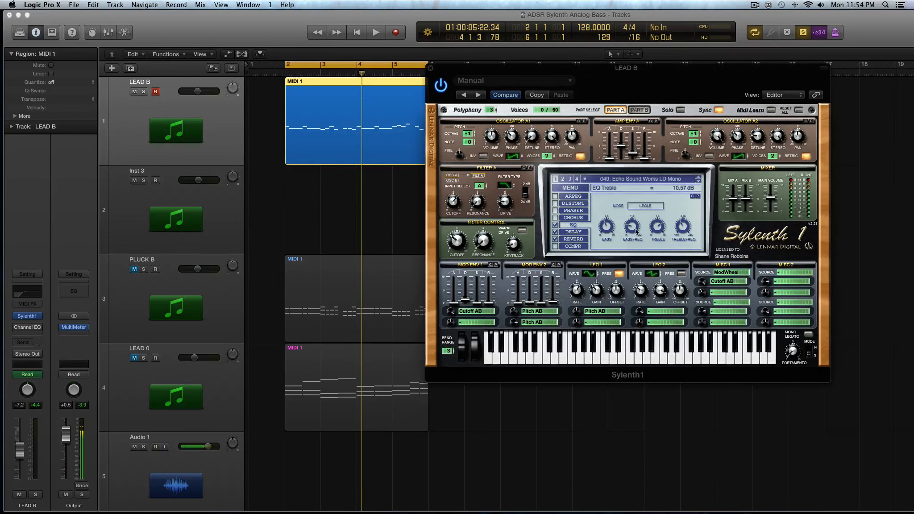
Compare the EQ's 1-Pole and 2-Pole modes during playback, leave 2-Pole selected, and switch the EQ off.
{"action": "left_click", "coordinate": [636, 208]}
{"action": "key", "text": "space"}
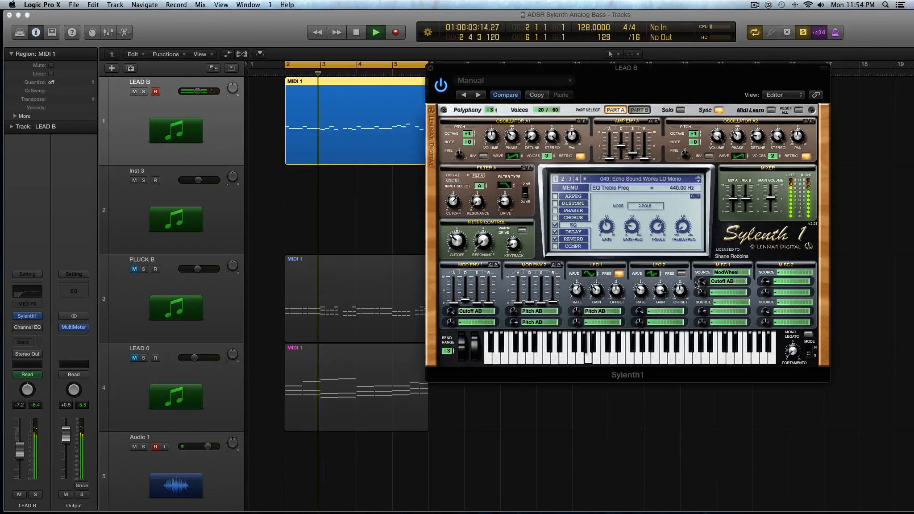
{"action": "left_click", "coordinate": [657, 207]}
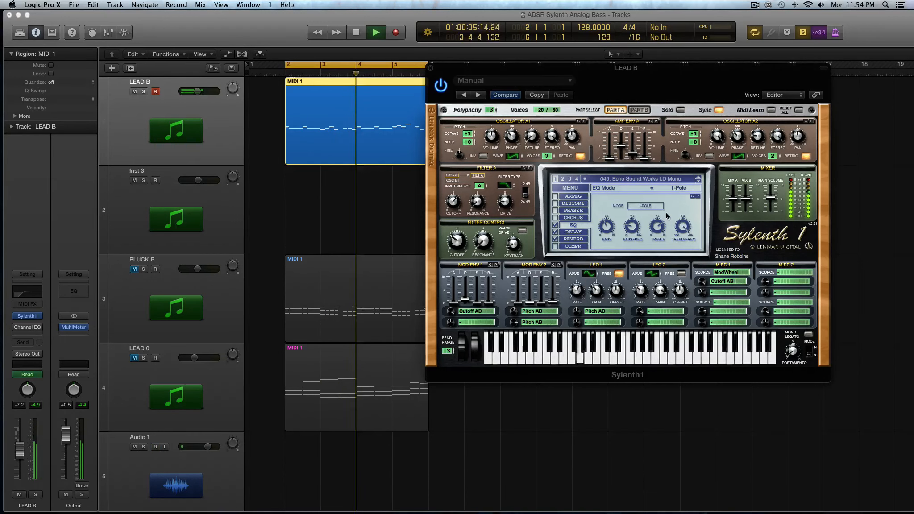
{"action": "left_click", "coordinate": [653, 207]}
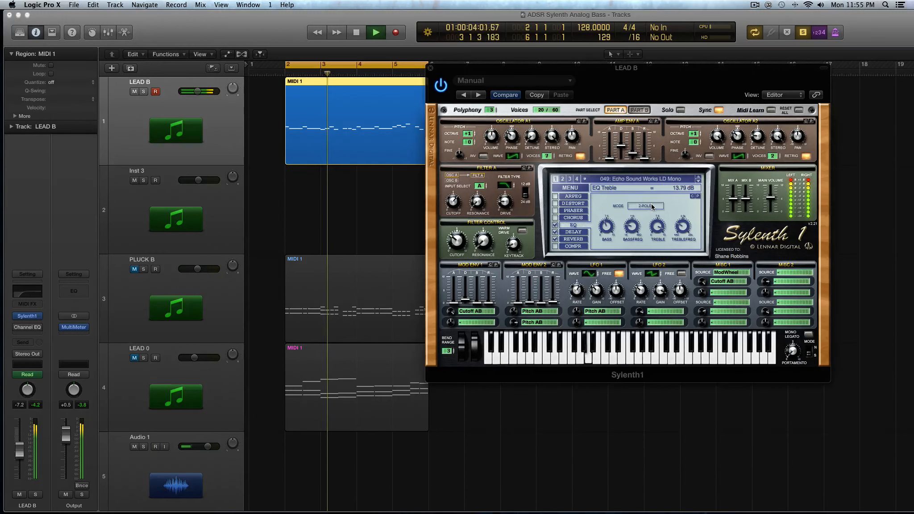
{"action": "key", "text": "space"}
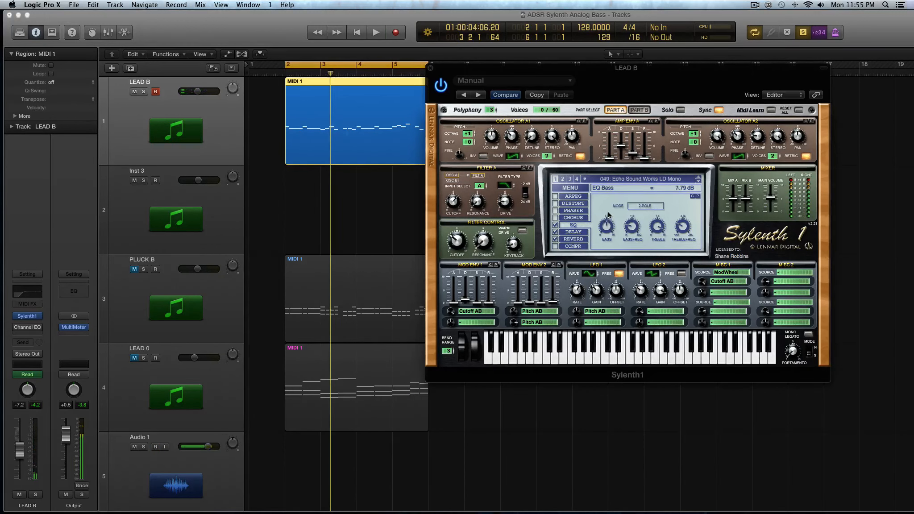
{"action": "left_click", "coordinate": [555, 225]}
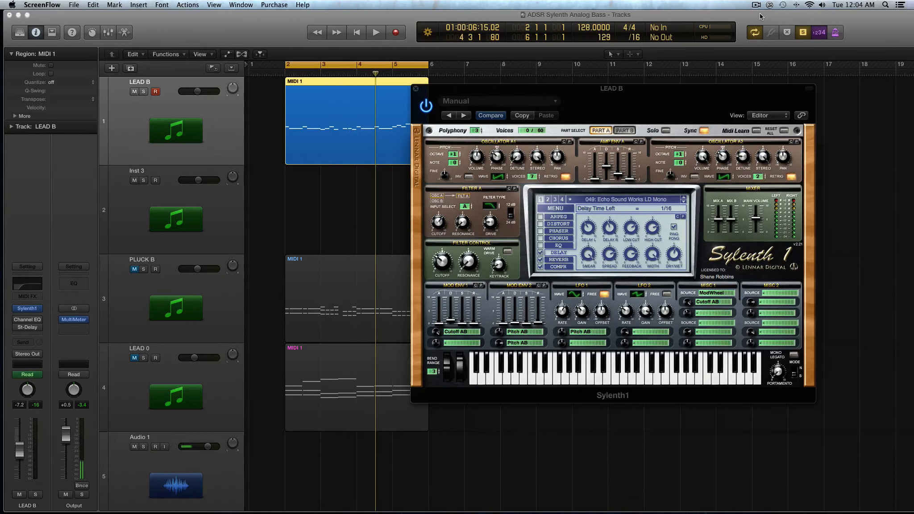
Center the Sylenth1 window and open the Stereo Delay insert on the LEAD B track.
{"action": "left_click", "coordinate": [525, 87]}
{"action": "left_click_drag", "start_coordinate": [525, 87], "coordinate": [371, 86]}
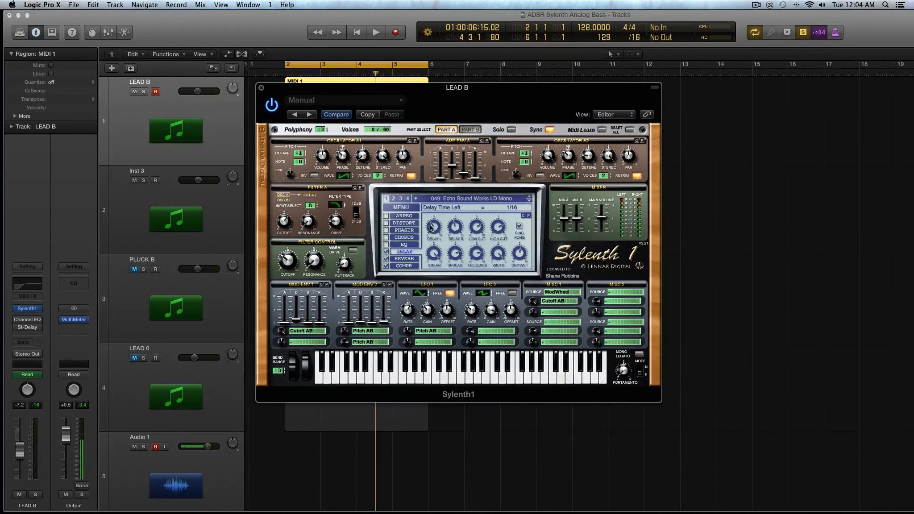
{"action": "mouse_move", "coordinate": [24, 312]}
{"action": "left_click", "coordinate": [23, 328]}
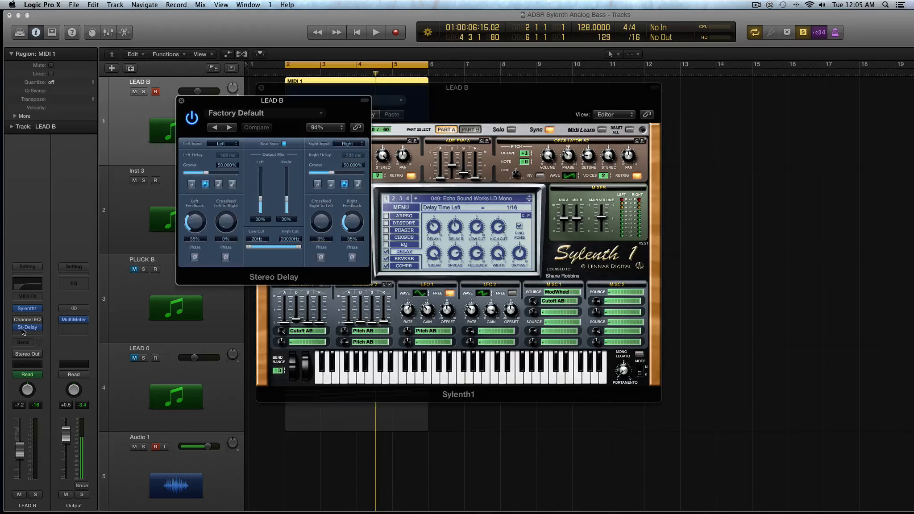
Move the Sylenth1 window clear of the Stereo Delay window, close Stereo Delay, and audition the lead.
{"action": "left_click_drag", "start_coordinate": [429, 84], "coordinate": [550, 81]}
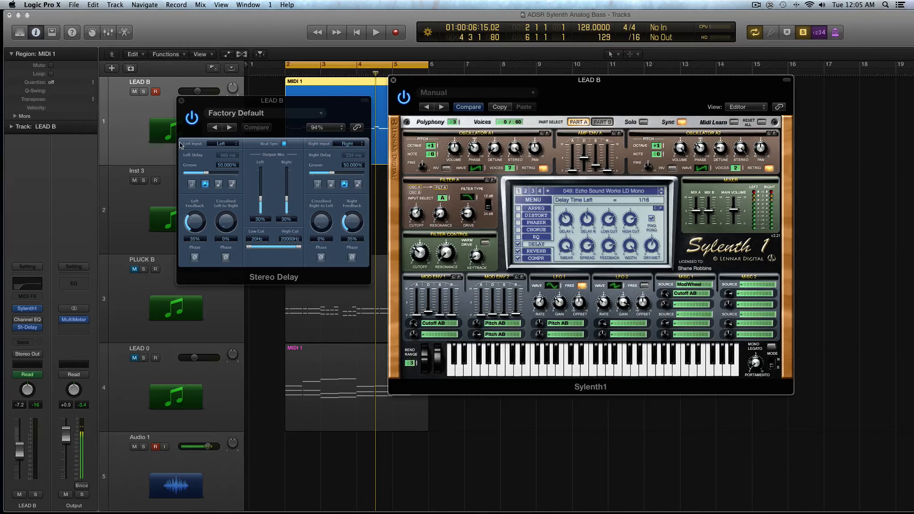
{"action": "left_click", "coordinate": [181, 100]}
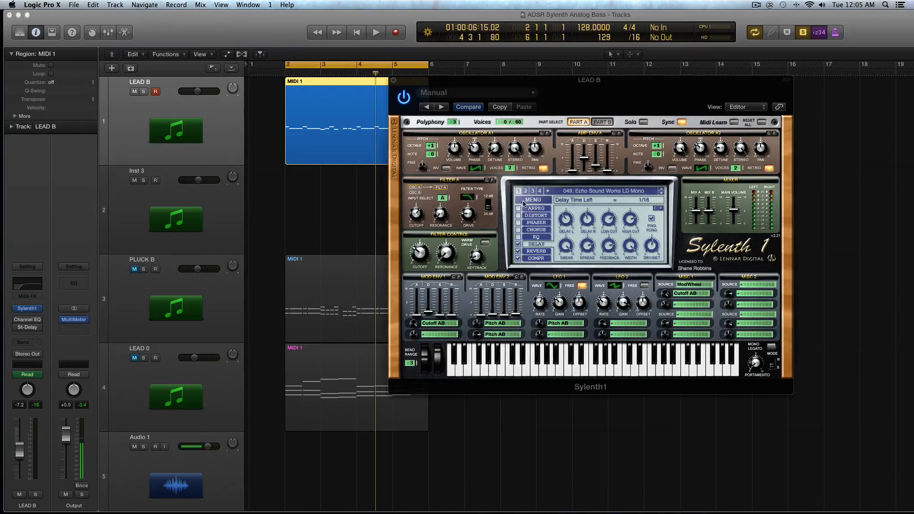
{"action": "key", "text": "space"}
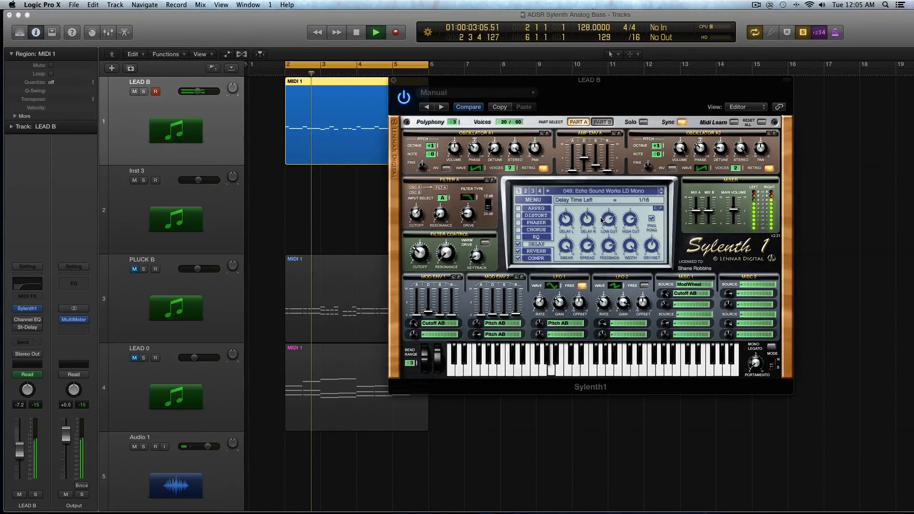
{"action": "key", "text": "space"}
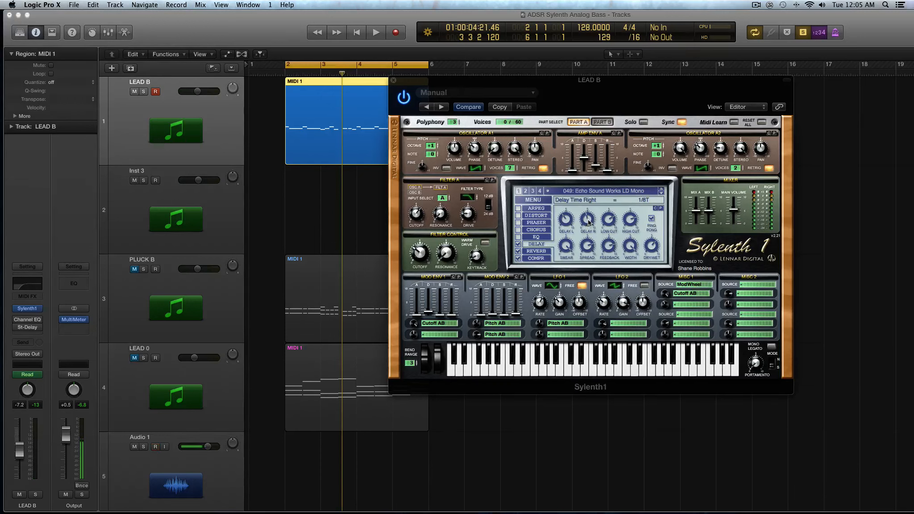
Try the Sylenth1 delay's left and right times and its low and high cuts, leaving ping pong on.
{"action": "left_click_drag", "start_coordinate": [588, 221], "coordinate": [589, 212]}
{"action": "left_click_drag", "start_coordinate": [571, 292], "coordinate": [566, 231]}
{"action": "left_click", "coordinate": [612, 218]}
{"action": "left_click", "coordinate": [631, 220]}
{"action": "left_click", "coordinate": [608, 221]}
{"action": "left_click_drag", "start_coordinate": [631, 223], "coordinate": [610, 217]}
{"action": "left_click_drag", "start_coordinate": [610, 220], "coordinate": [635, 221]}
{"action": "left_click", "coordinate": [651, 220]}
{"action": "left_click", "coordinate": [332, 161]}
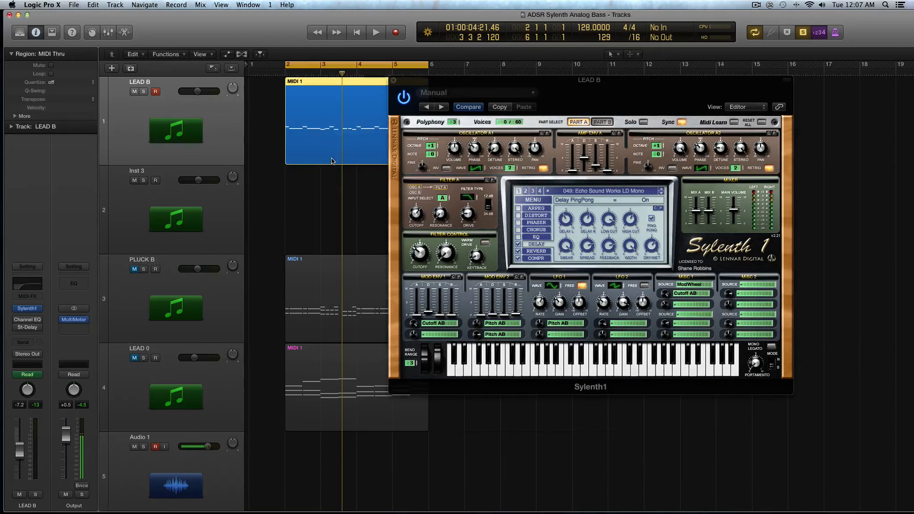
Set the delay's dry/wet to about 72.38%, its right time to 1/4 and its left time to 1/16D during playback.
{"action": "key", "text": "space"}
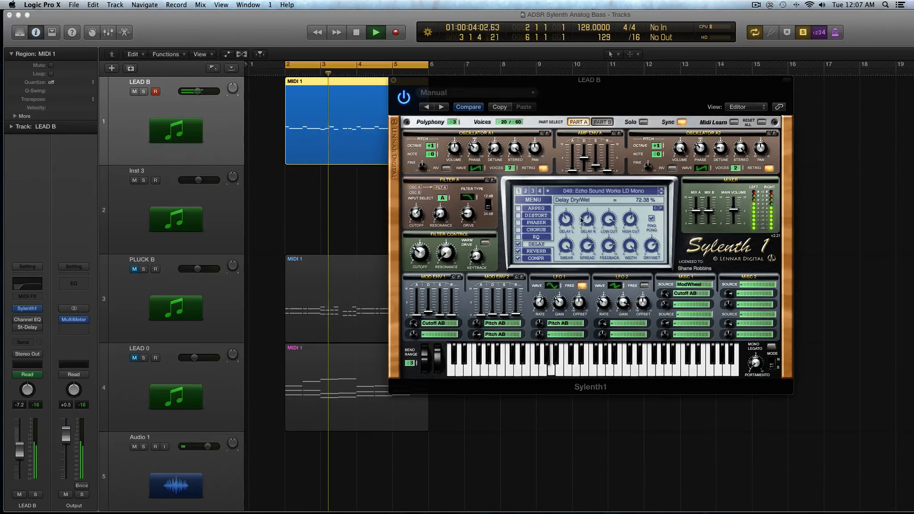
{"action": "left_click_drag", "start_coordinate": [589, 236], "coordinate": [586, 198]}
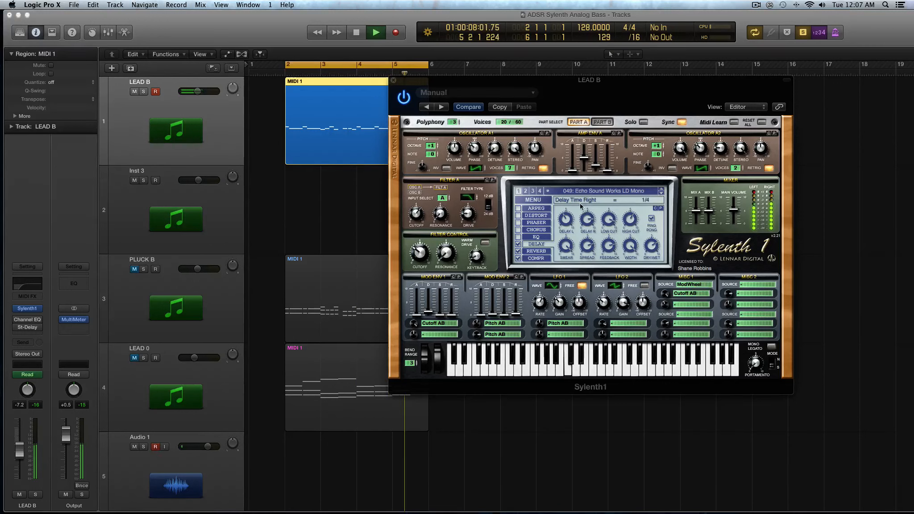
{"action": "key", "text": "space"}
{"action": "key", "text": "space"}
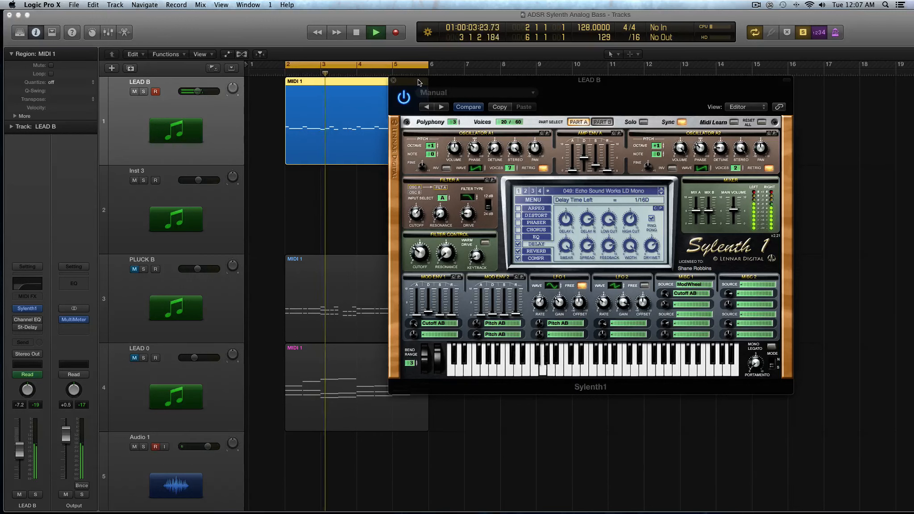
Shift the Sylenth1 window slightly, adjust the delay smear, and lower the delay feedback to 0% during playback.
{"action": "left_click_drag", "start_coordinate": [419, 82], "coordinate": [402, 84]}
{"action": "key", "text": "space"}
{"action": "left_click_drag", "start_coordinate": [572, 223], "coordinate": [549, 204]}
{"action": "key", "text": "space"}
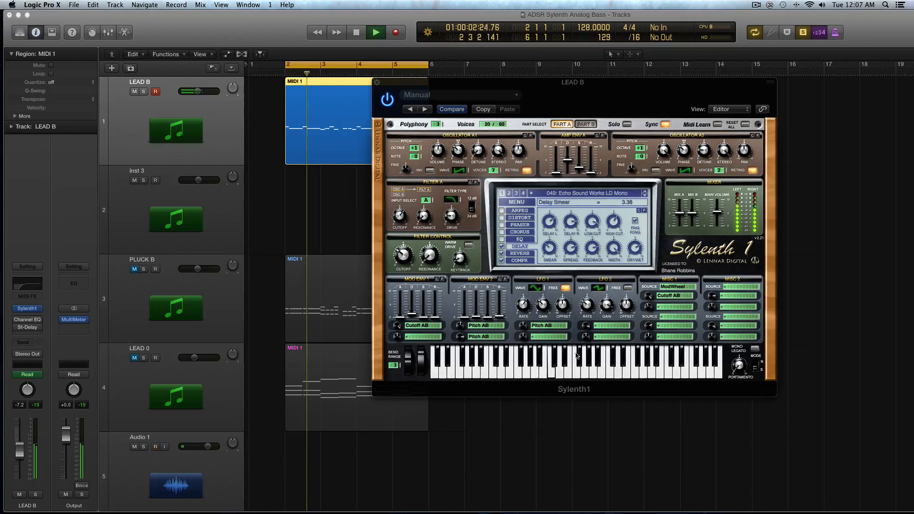
{"action": "left_click_drag", "start_coordinate": [570, 250], "coordinate": [581, 406]}
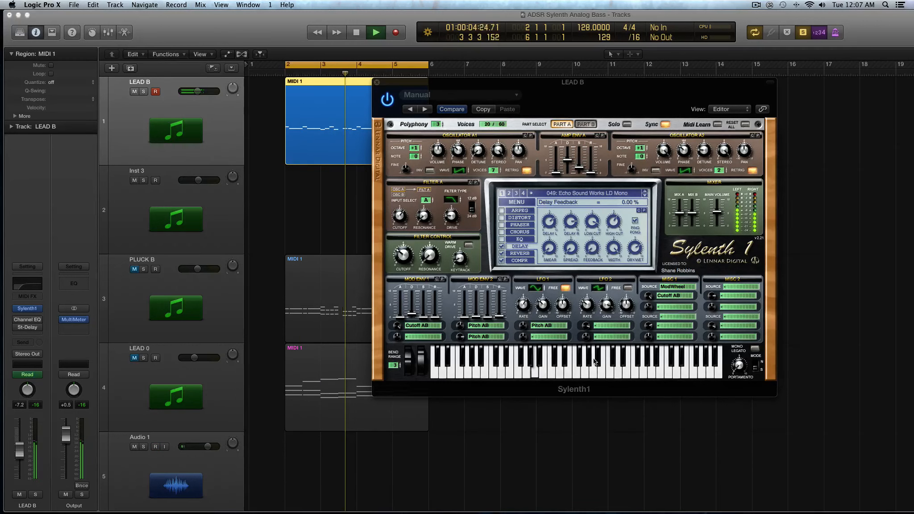
{"action": "key", "text": "space"}
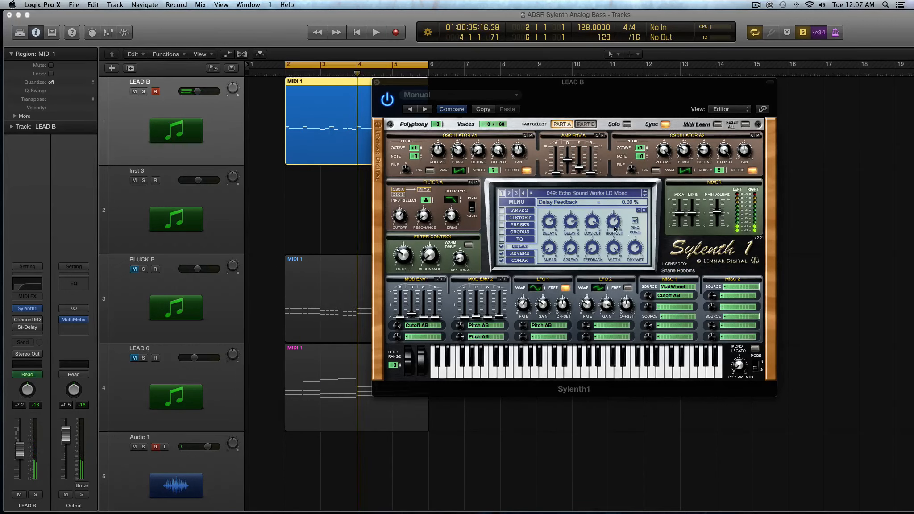
Lower the delay's high cut to about 2692.81 Hz while auditioning the lead.
{"action": "key", "text": "space"}
{"action": "key", "text": "space"}
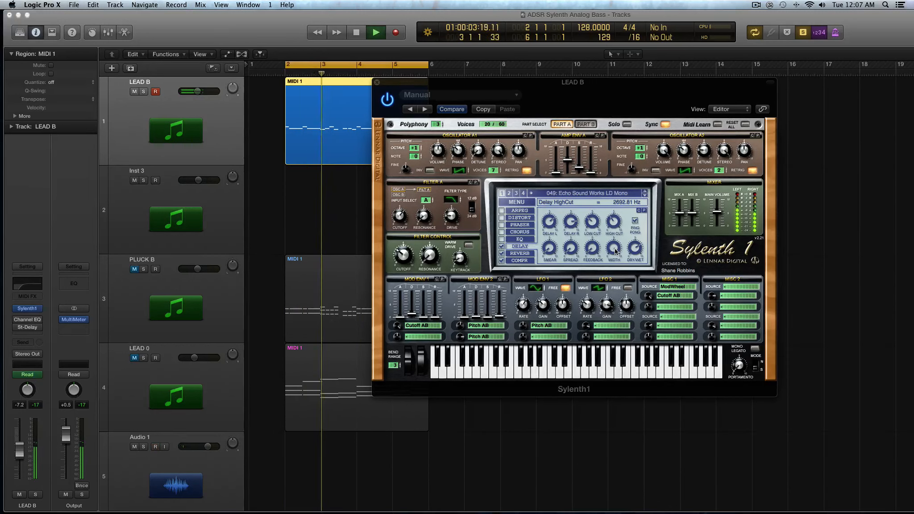
{"action": "key", "text": "space"}
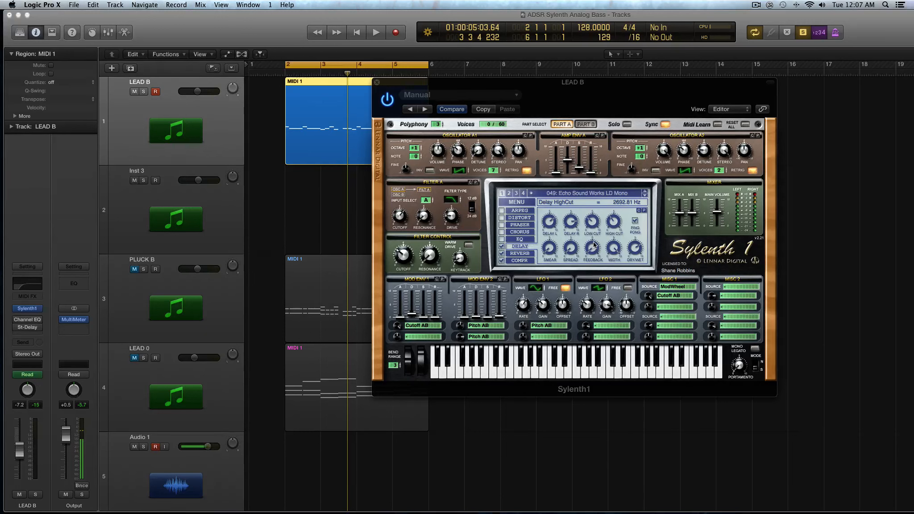
Audition the delay with ping pong switched off, and switch ping pong back on.
{"action": "left_click", "coordinate": [634, 221]}
{"action": "key", "text": "space"}
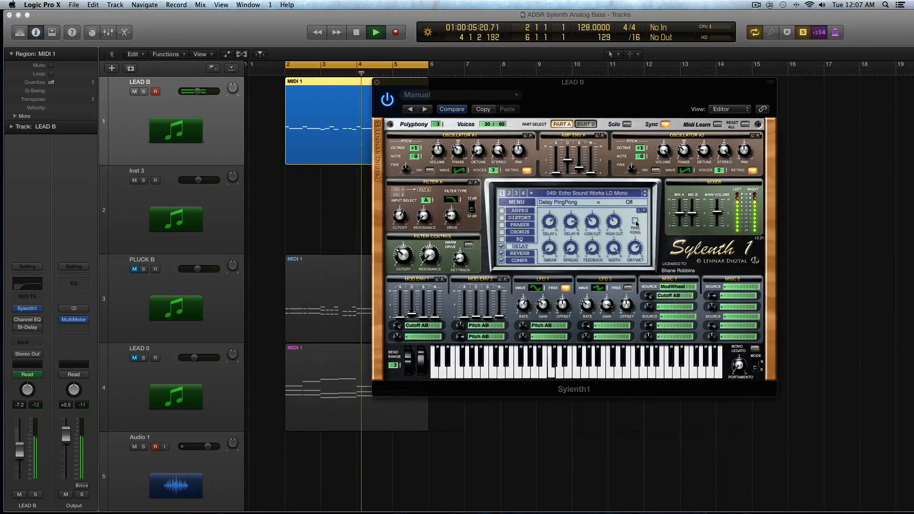
{"action": "key", "text": "space"}
{"action": "left_click", "coordinate": [634, 221]}
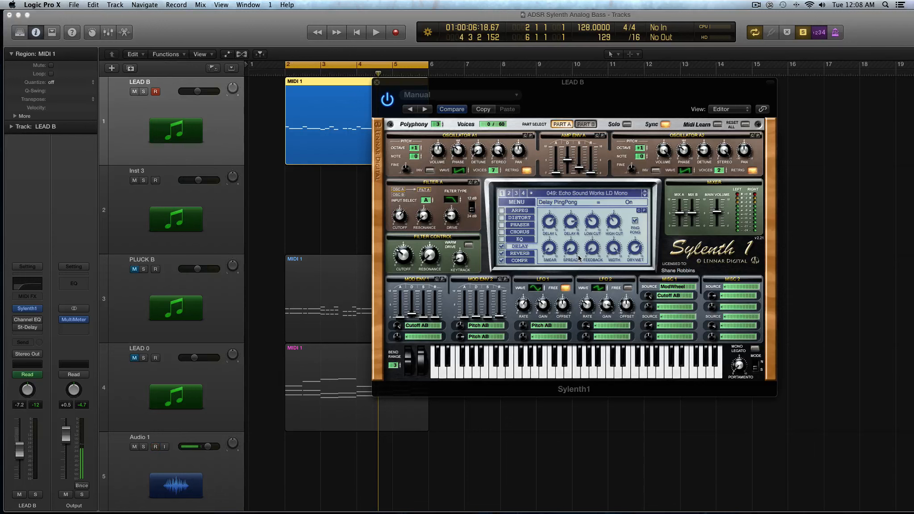
Compare the delay at a smear of 0 with raised smear during playback.
{"action": "left_click", "coordinate": [547, 250]}
{"action": "left_click_drag", "start_coordinate": [548, 250], "coordinate": [550, 166]}
{"action": "key", "text": "space"}
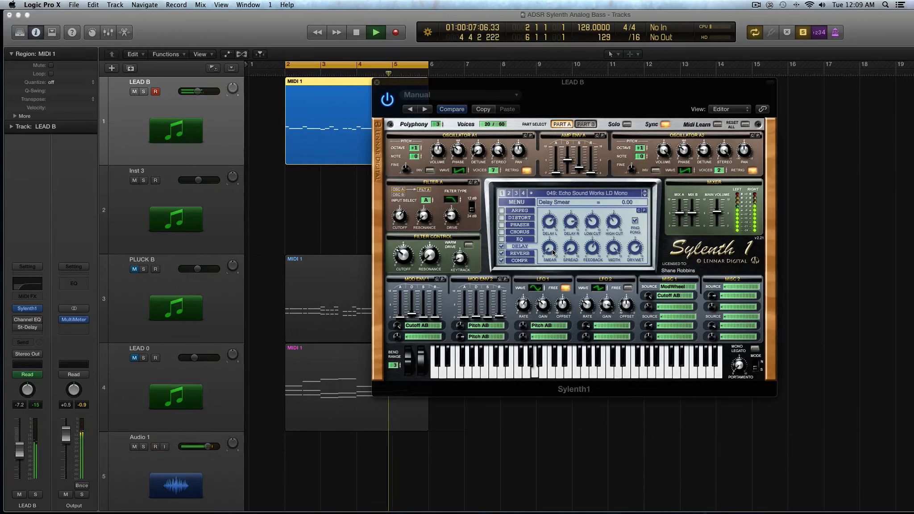
{"action": "left_click_drag", "start_coordinate": [552, 252], "coordinate": [568, 146]}
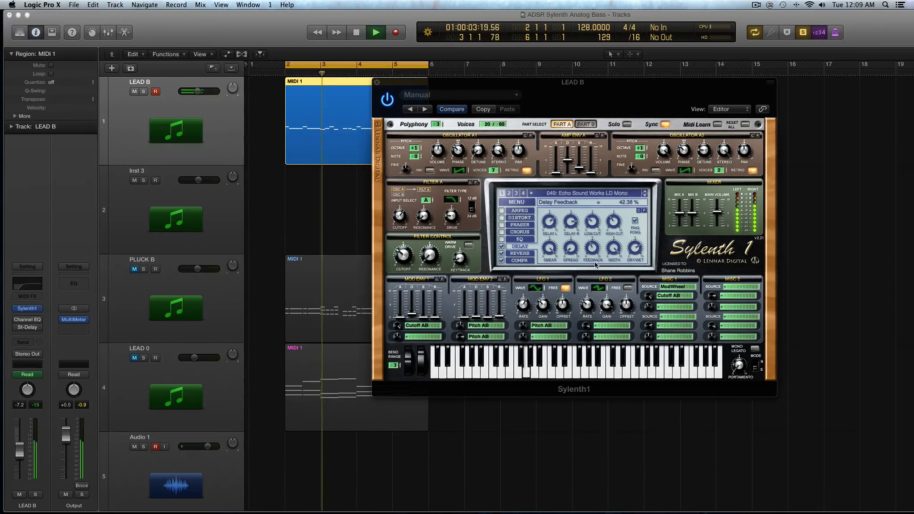
Set the delay feedback to about 42.38% and dry/wet to about 54.76%, and audition the smeared delay.
{"action": "left_click_drag", "start_coordinate": [592, 250], "coordinate": [637, 263]}
{"action": "key", "text": "space"}
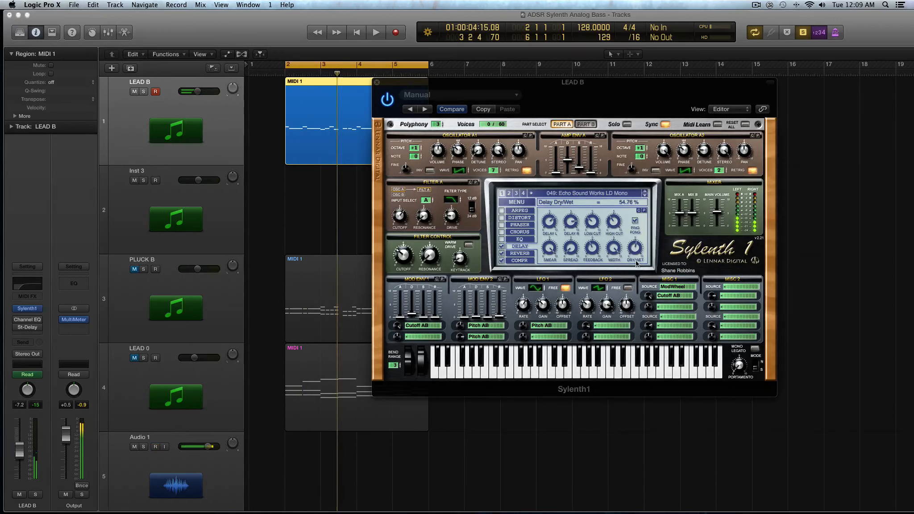
{"action": "key", "text": "space"}
{"action": "key", "text": "space"}
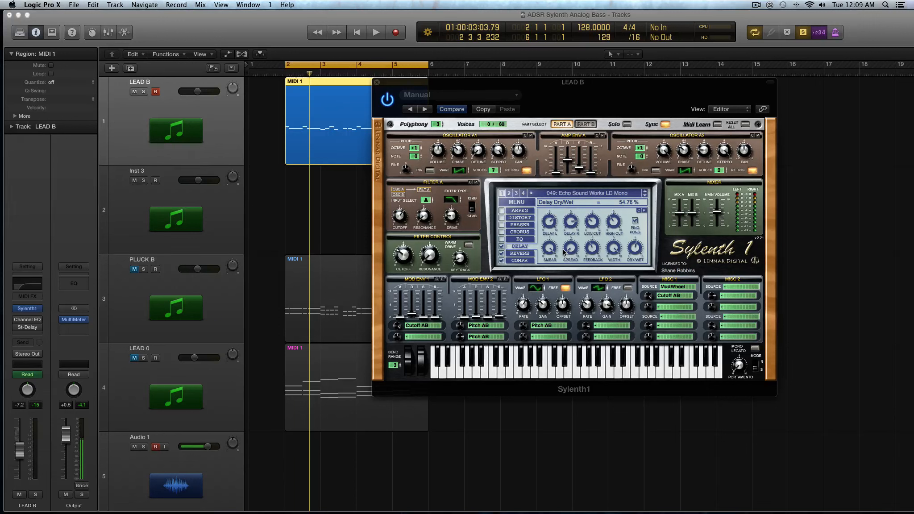
Compare the delay spread at 100% and 0% during playback, leaving it at 0%.
{"action": "left_click_drag", "start_coordinate": [566, 250], "coordinate": [569, 152]}
{"action": "key", "text": "space"}
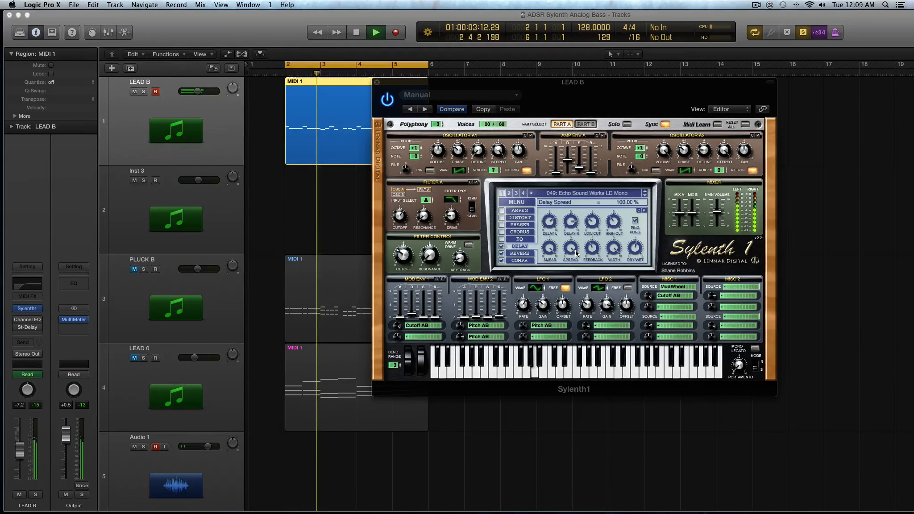
{"action": "left_click_drag", "start_coordinate": [573, 253], "coordinate": [592, 400]}
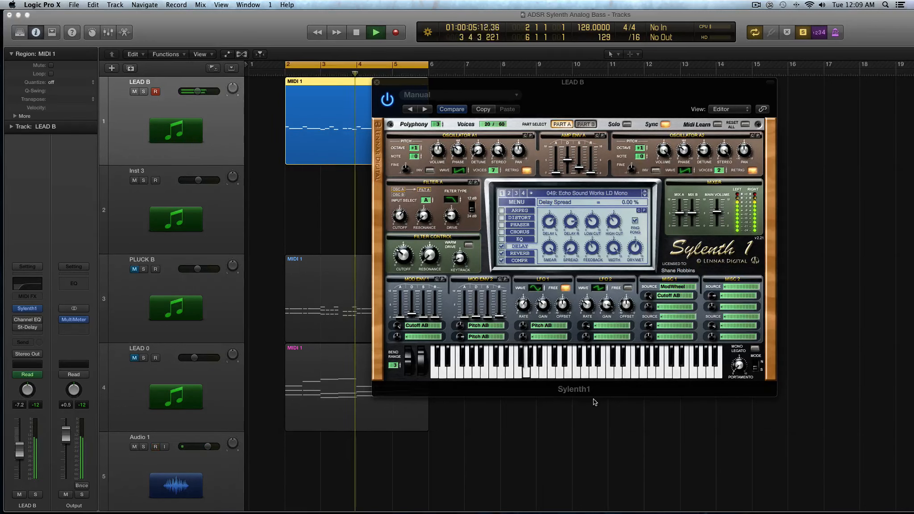
{"action": "key", "text": "space"}
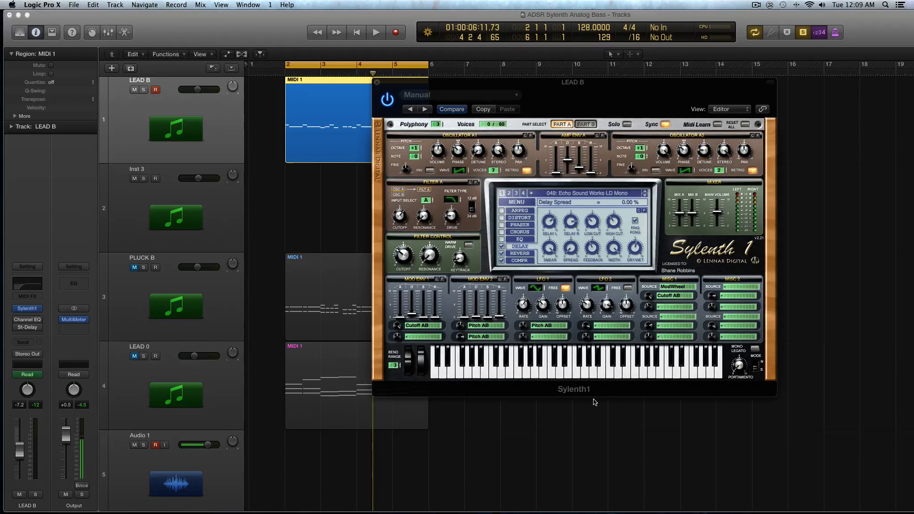
Reduce the delay feedback to 0% and audition the lead.
{"action": "left_click", "coordinate": [592, 248]}
{"action": "mouse_move", "coordinate": [592, 248]}
{"action": "left_mouse_down"}
{"action": "mouse_move", "coordinate": [593, 234]}
{"action": "mouse_move", "coordinate": [592, 256]}
{"action": "left_mouse_up"}
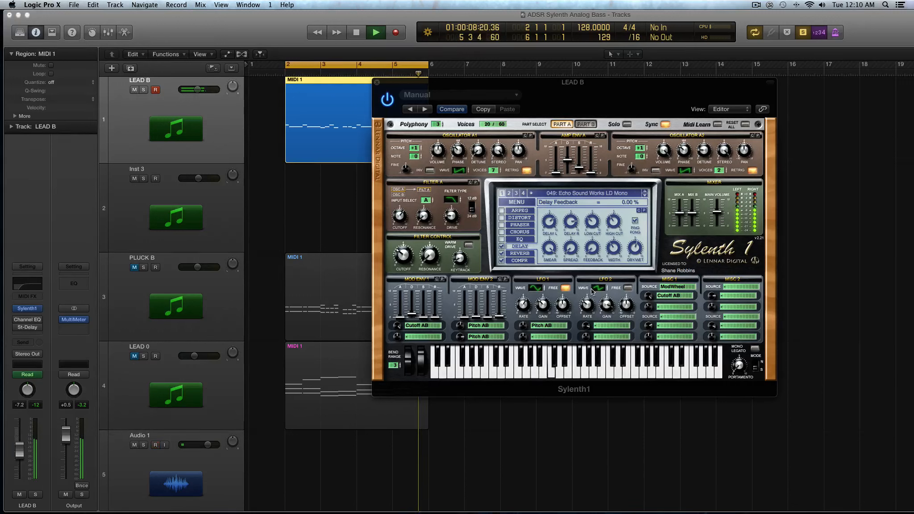
{"action": "key", "text": "space"}
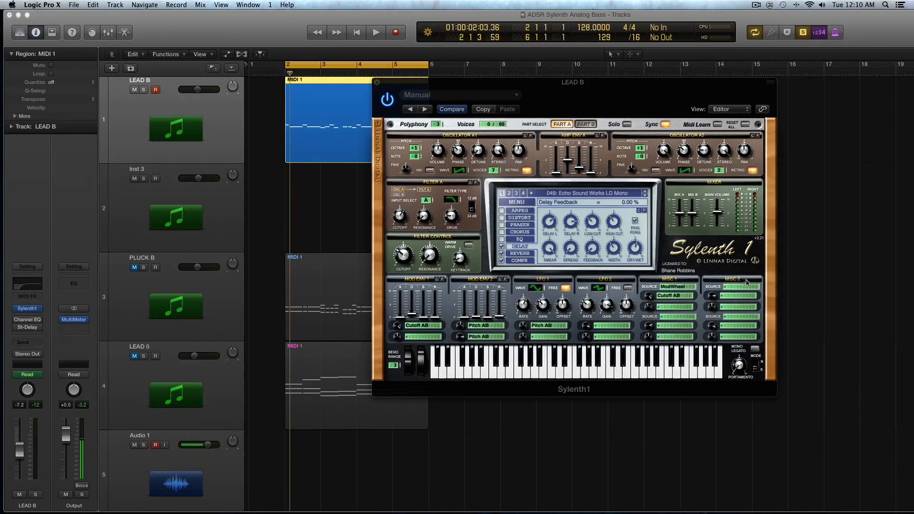
Narrow the delay width, set it to about 13.33%, and audition the result.
{"action": "left_click_drag", "start_coordinate": [613, 253], "coordinate": [615, 292]}
{"action": "left_click_drag", "start_coordinate": [612, 249], "coordinate": [662, 341]}
{"action": "left_click_drag", "start_coordinate": [616, 249], "coordinate": [615, 235]}
{"action": "key", "text": "space"}
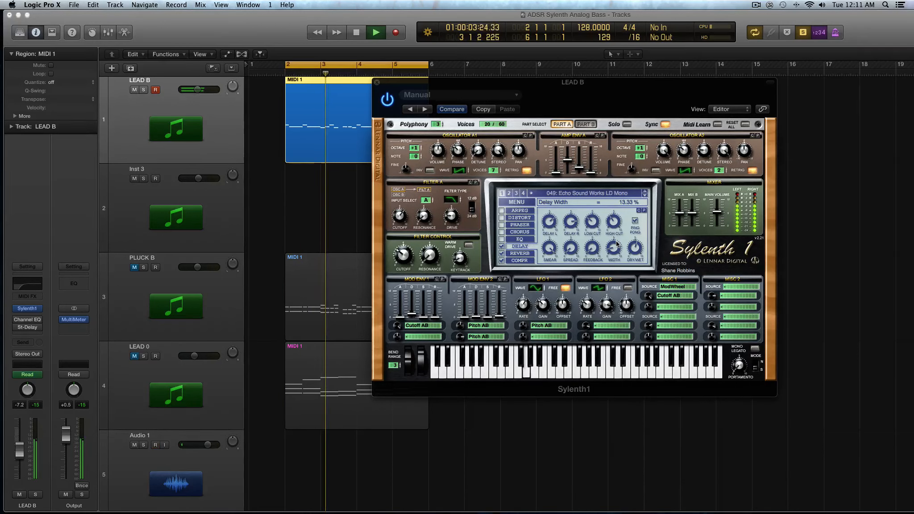
{"action": "key", "text": "space"}
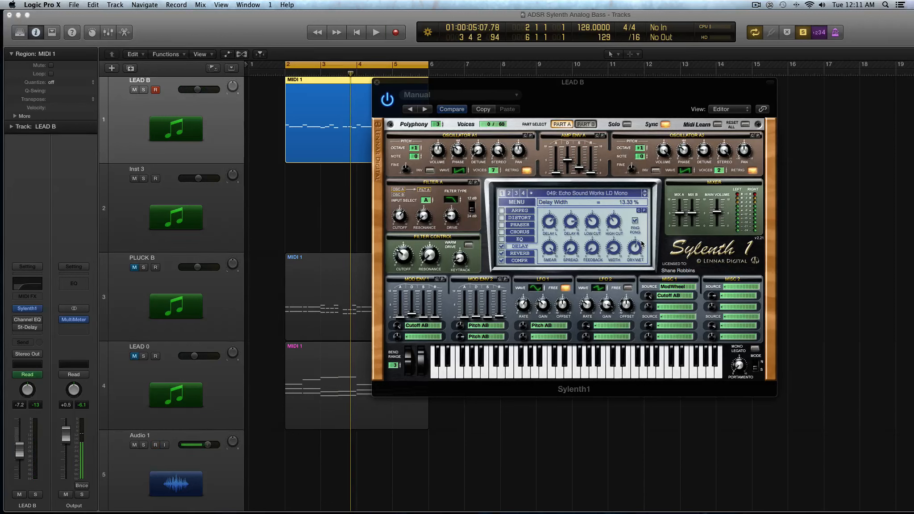
{"action": "left_click", "coordinate": [637, 249]}
Open the Sylenth1 reverb settings and try different reverb size and predelay amounts.
{"action": "left_click", "coordinate": [516, 254]}
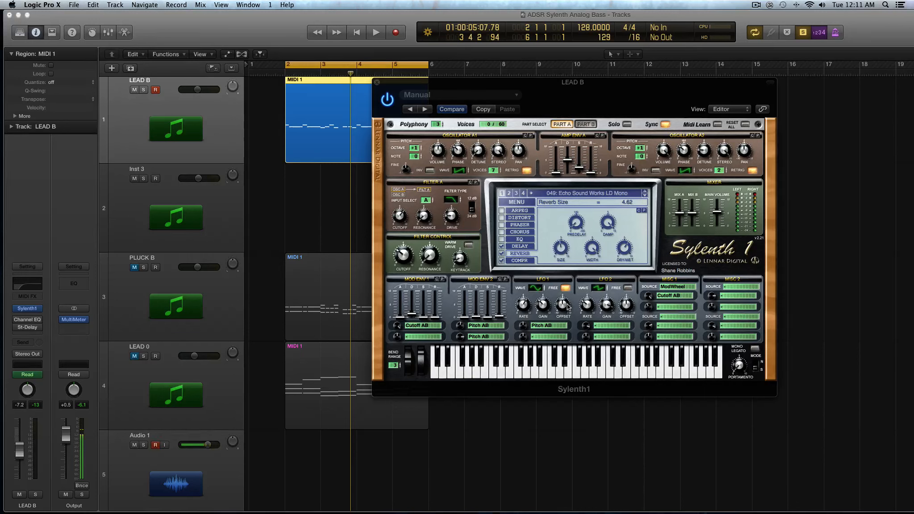
{"action": "left_click_drag", "start_coordinate": [567, 306], "coordinate": [568, 317]}
{"action": "left_click_drag", "start_coordinate": [563, 247], "coordinate": [576, 213]}
{"action": "left_click_drag", "start_coordinate": [574, 219], "coordinate": [574, 216]}
{"action": "left_click_drag", "start_coordinate": [575, 218], "coordinate": [574, 184]}
{"action": "left_click_drag", "start_coordinate": [575, 221], "coordinate": [575, 220]}
{"action": "left_click_drag", "start_coordinate": [576, 222], "coordinate": [577, 223]}
Audition the reverb with reduced width, raise dry/wet to about 98.26%, and set the width to 100%.
{"action": "left_click_drag", "start_coordinate": [593, 246], "coordinate": [608, 396]}
{"action": "key", "text": "space"}
{"action": "left_click_drag", "start_coordinate": [625, 248], "coordinate": [625, 217]}
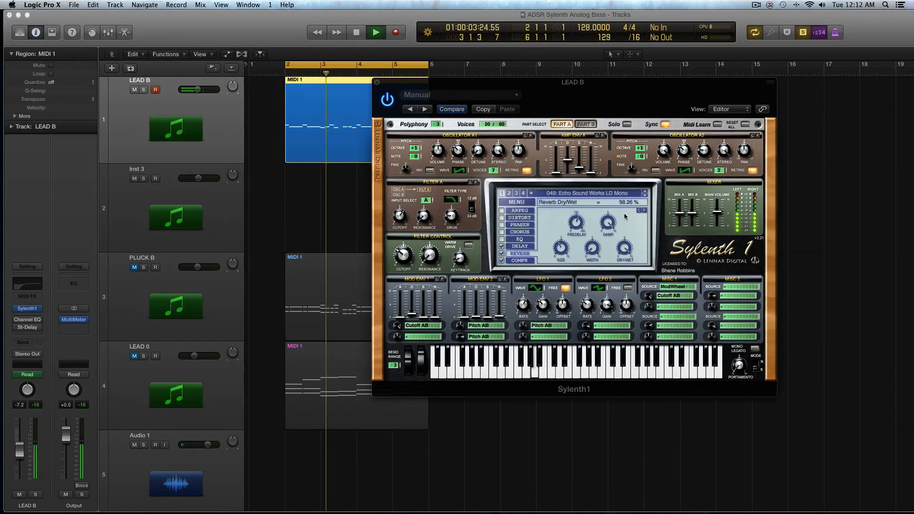
{"action": "left_click_drag", "start_coordinate": [592, 248], "coordinate": [594, 214]}
{"action": "key", "text": "space"}
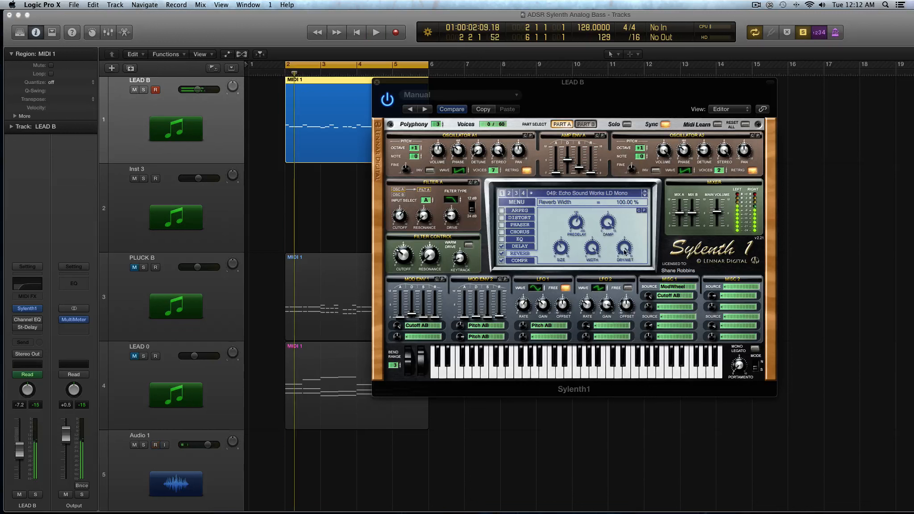
Compare reverb damping at 10.00 and 0.00 during playback, and sweep the damping up and down again.
{"action": "mouse_move", "coordinate": [624, 253]}
{"action": "left_mouse_down"}
{"action": "mouse_move", "coordinate": [627, 306]}
{"action": "mouse_move", "coordinate": [624, 261]}
{"action": "left_mouse_up"}
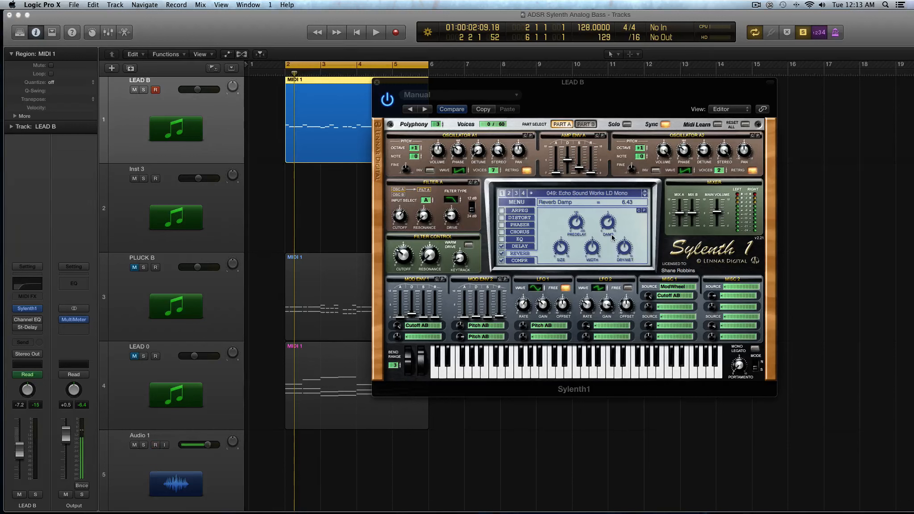
{"action": "left_click_drag", "start_coordinate": [609, 224], "coordinate": [607, 239]}
{"action": "key", "text": "space"}
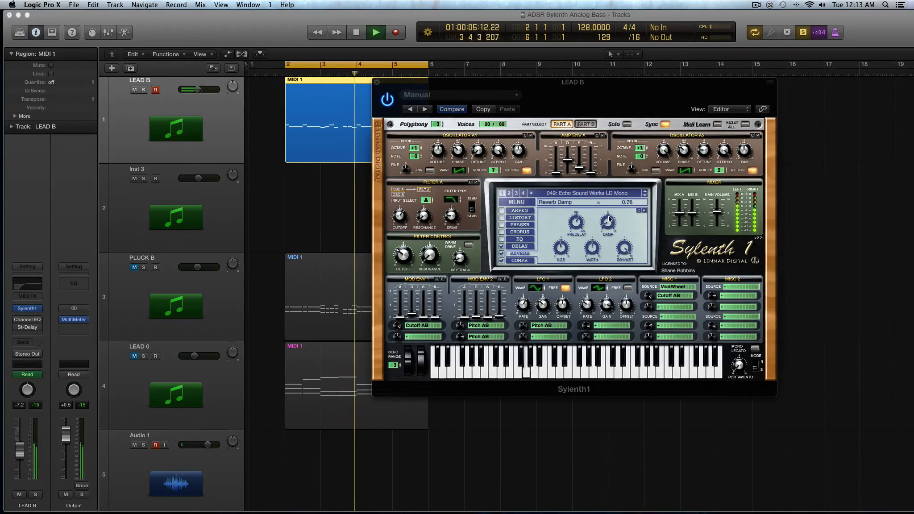
{"action": "left_click_drag", "start_coordinate": [610, 219], "coordinate": [608, 180]}
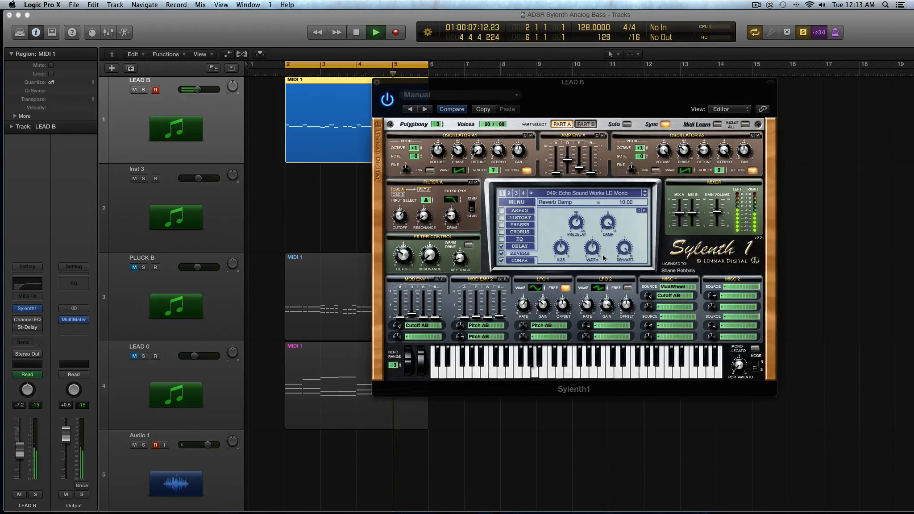
{"action": "left_click_drag", "start_coordinate": [607, 223], "coordinate": [629, 343]}
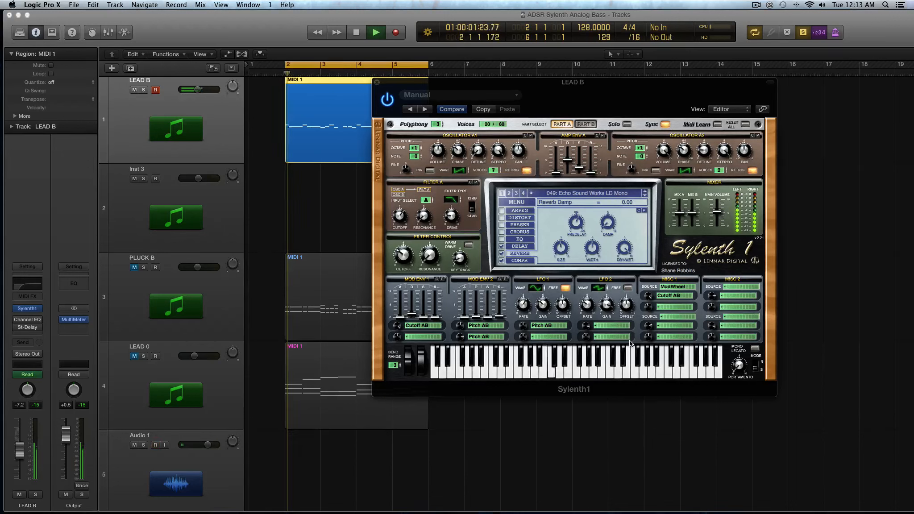
{"action": "key", "text": "space"}
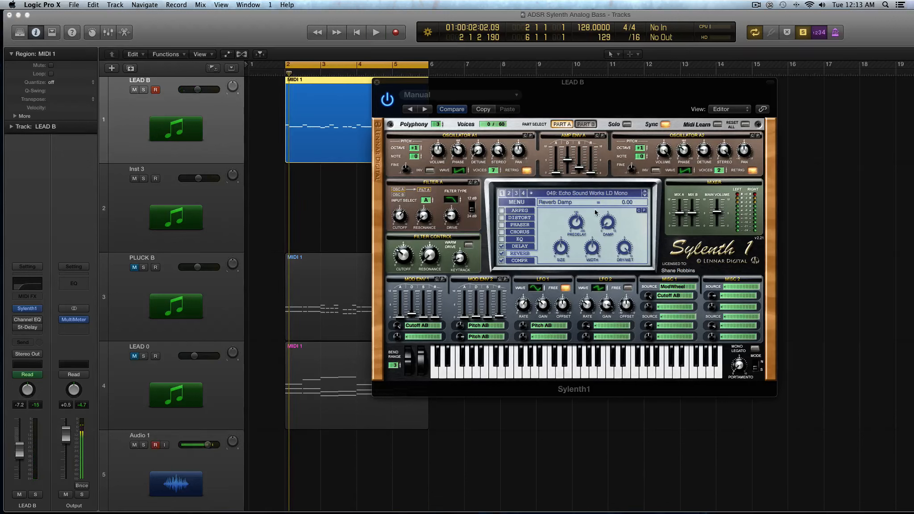
{"action": "left_click_drag", "start_coordinate": [605, 226], "coordinate": [594, 108]}
{"action": "left_click_drag", "start_coordinate": [605, 224], "coordinate": [633, 306]}
Compare reverb dry/wet amounts up to 100% during playback, and settle on about 50.95%.
{"action": "left_click_drag", "start_coordinate": [628, 249], "coordinate": [626, 374]}
{"action": "left_click_drag", "start_coordinate": [627, 249], "coordinate": [620, 197]}
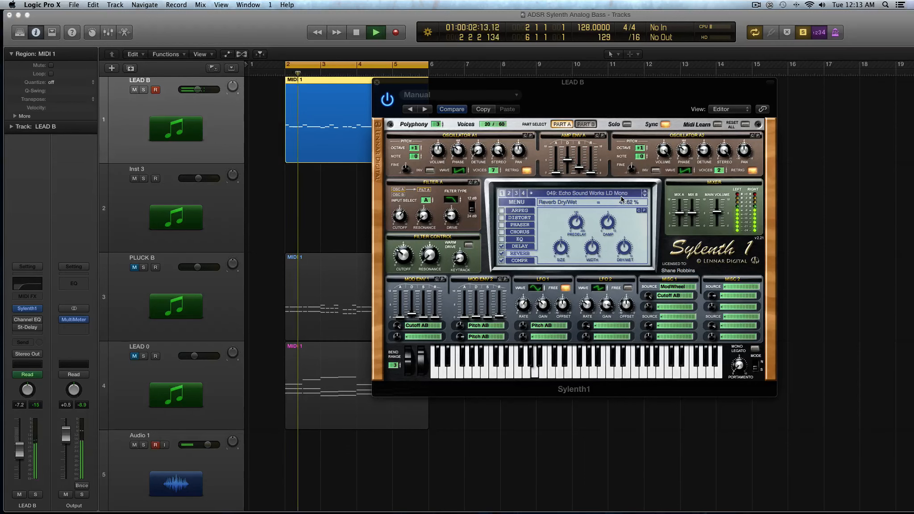
{"action": "key", "text": "space"}
{"action": "left_click_drag", "start_coordinate": [629, 245], "coordinate": [625, 208]}
{"action": "key", "text": "space"}
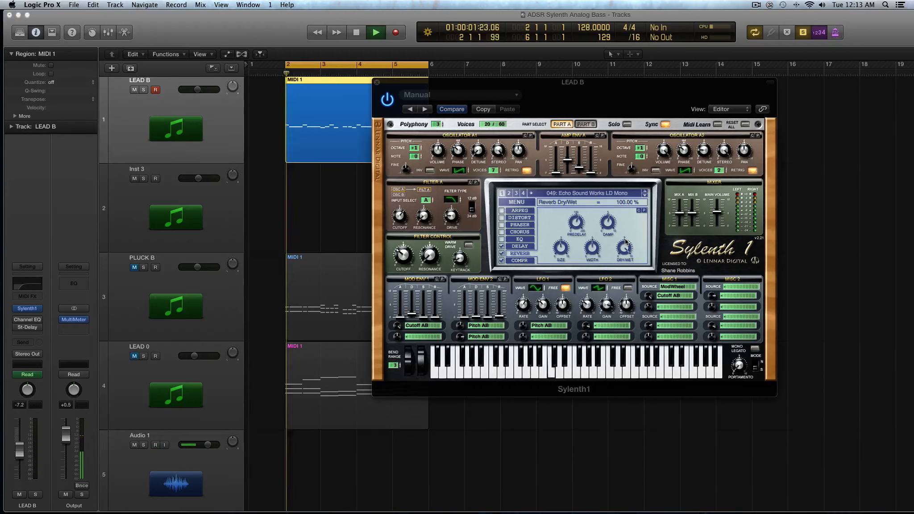
{"action": "left_click_drag", "start_coordinate": [627, 245], "coordinate": [627, 286]}
Open the Sylenth1 compressor settings and try low and high compression ratios.
{"action": "left_click", "coordinate": [522, 260]}
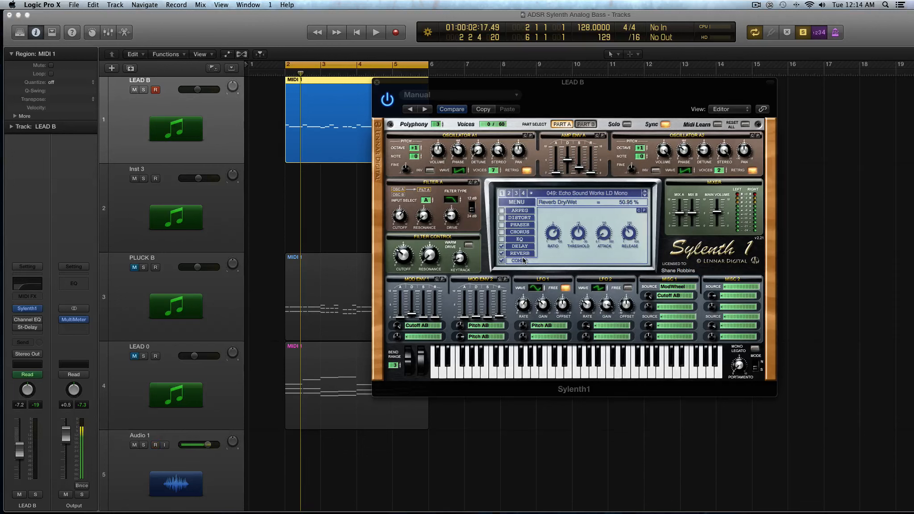
{"action": "mouse_move", "coordinate": [556, 233]}
{"action": "left_click_drag", "start_coordinate": [556, 233], "coordinate": [561, 295]}
{"action": "left_click_drag", "start_coordinate": [554, 236], "coordinate": [549, 70]}
{"action": "left_click_drag", "start_coordinate": [554, 241], "coordinate": [564, 287]}
{"action": "mouse_move", "coordinate": [580, 236]}
{"action": "left_click_drag", "start_coordinate": [556, 235], "coordinate": [565, 326]}
Lower the compressor's attack, try longer release times, and set the release to 1.00 ms.
{"action": "left_click_drag", "start_coordinate": [603, 232], "coordinate": [621, 313]}
{"action": "left_click_drag", "start_coordinate": [629, 235], "coordinate": [628, 200]}
{"action": "left_click_drag", "start_coordinate": [631, 236], "coordinate": [631, 205]}
{"action": "left_click_drag", "start_coordinate": [635, 237], "coordinate": [632, 300]}
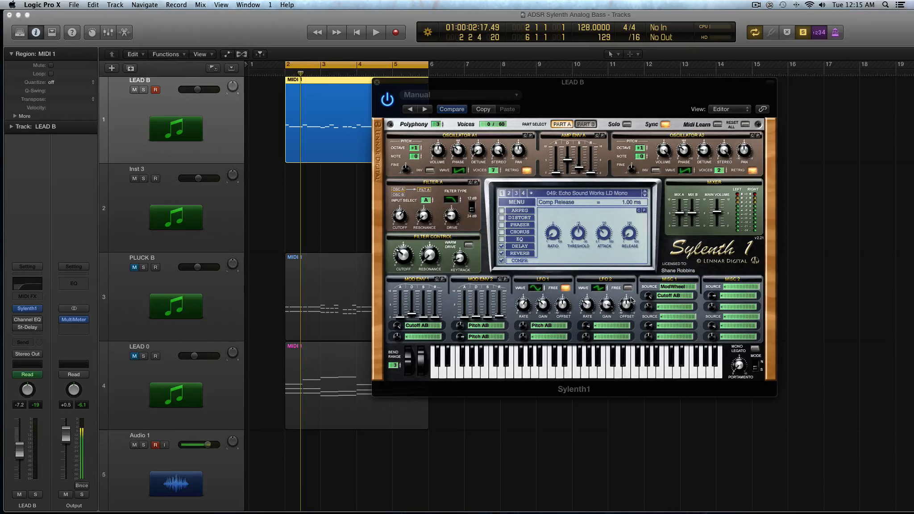